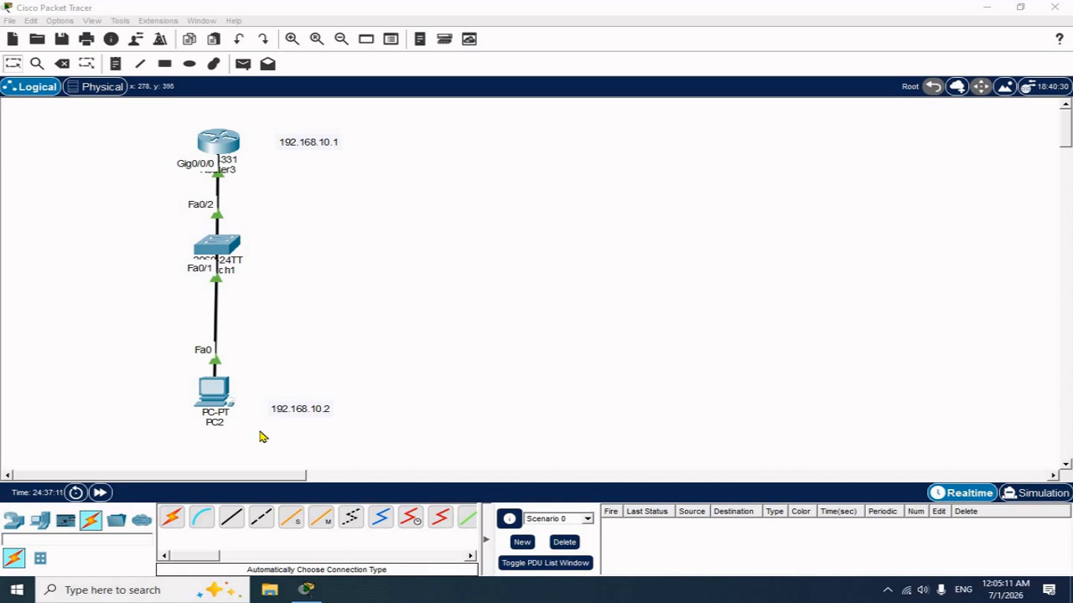
Check PC2's IP addressing settings, then close its window
left_click(218, 394)
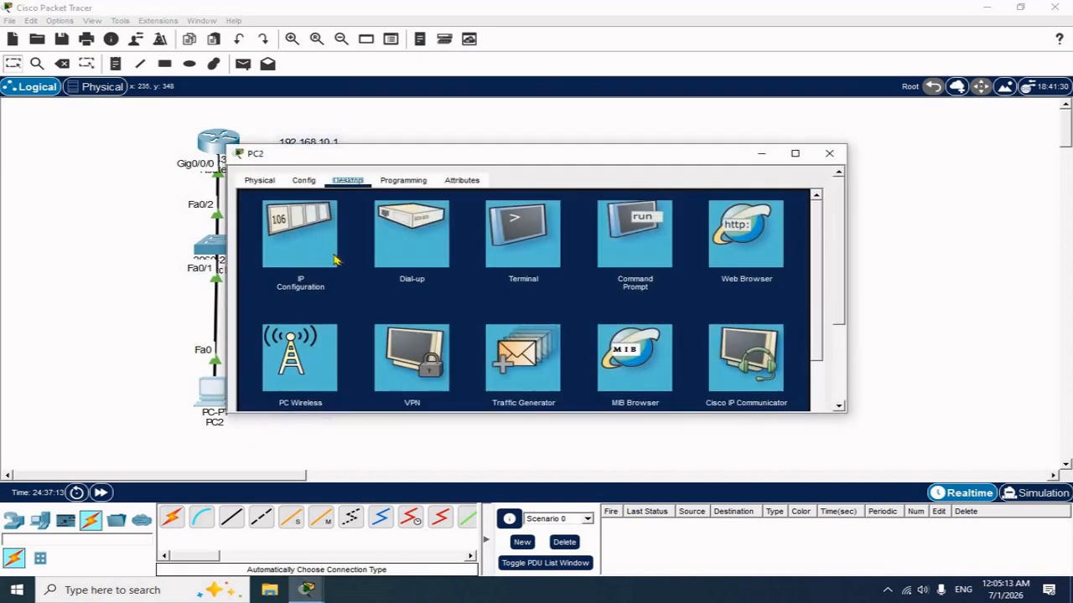
left_click(303, 247)
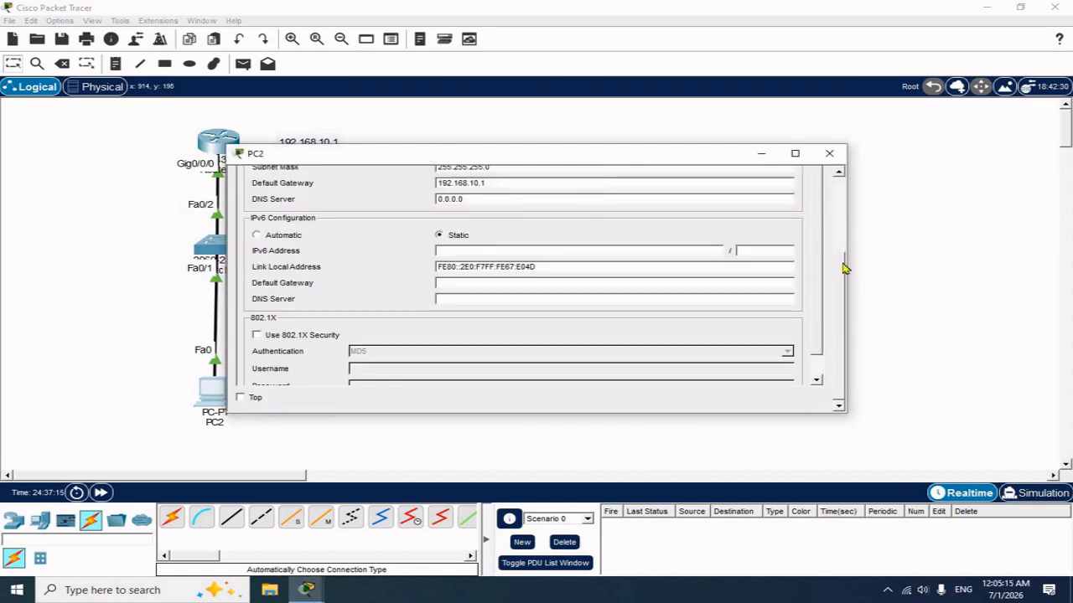
scroll(506, 222, "up", 2)
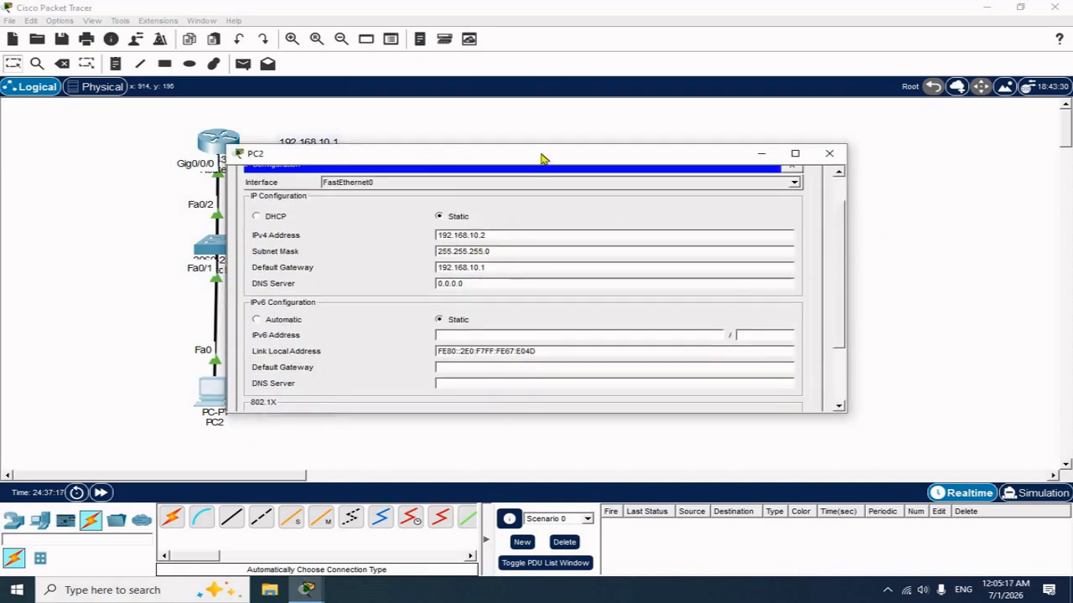
left_click_drag(540, 155, 684, 147)
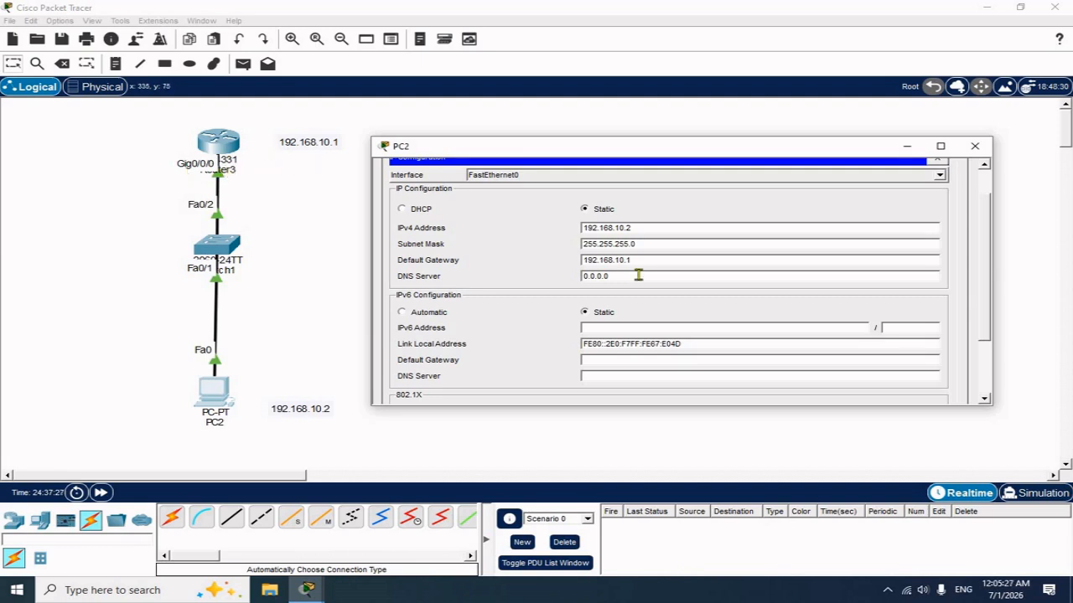
left_click(972, 146)
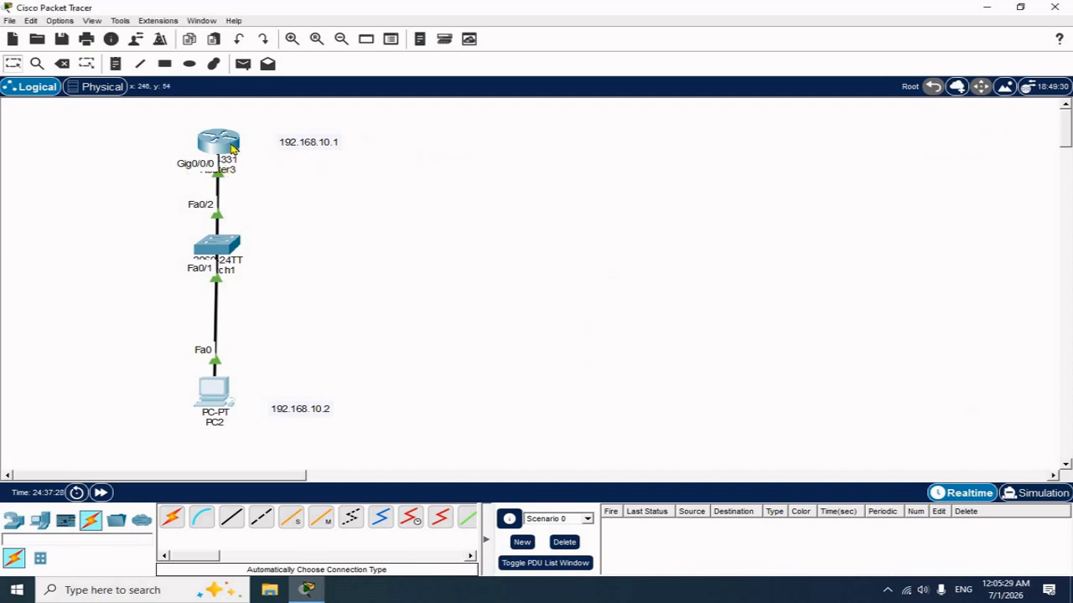
Inspect Router3's GigabitEthernet0/0/0 interface settings
left_click(220, 142)
left_click_drag(594, 155, 775, 144)
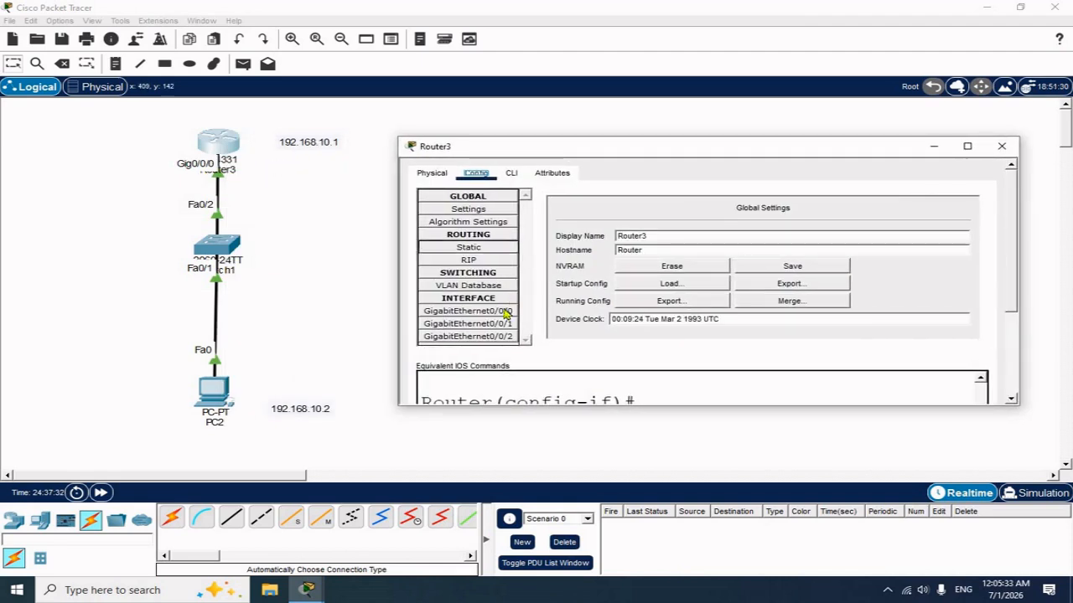
left_click(468, 311)
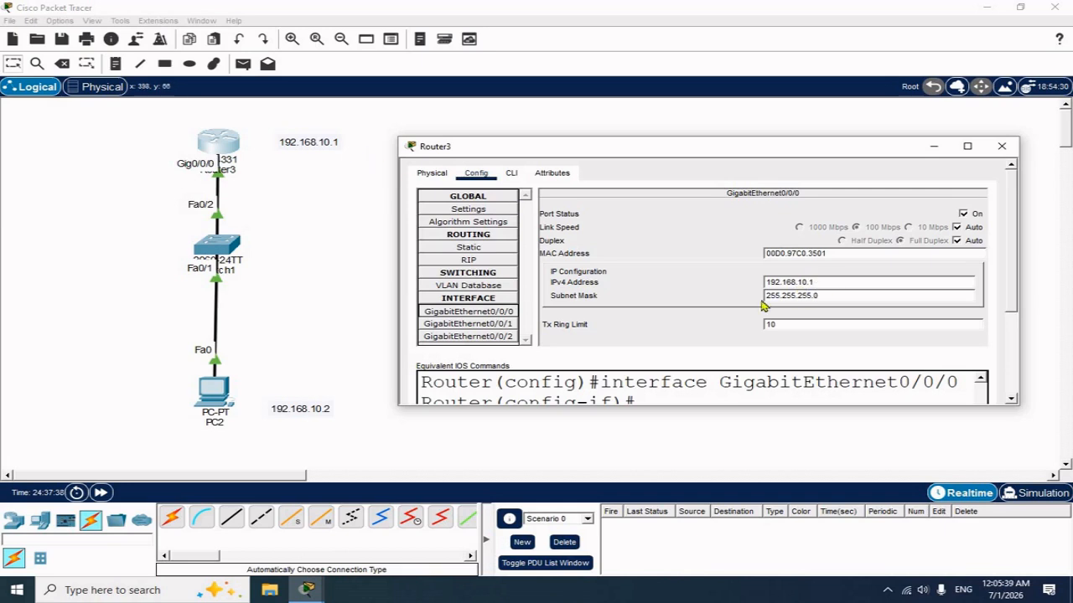
left_click(1002, 150)
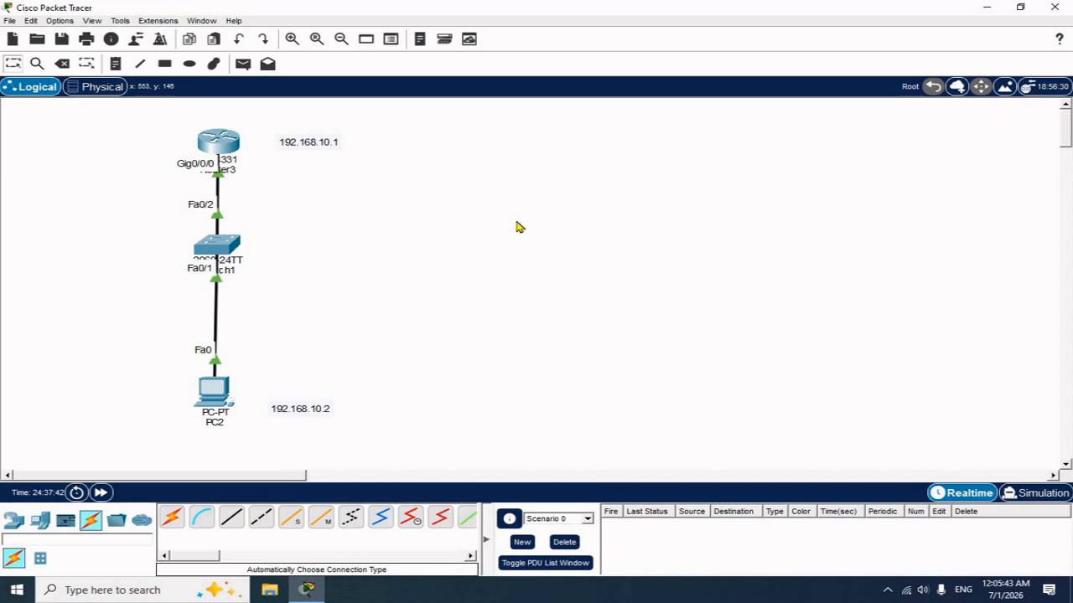
Try a telnet from PC2's command prompt to 192.168.10.1
left_click(215, 391)
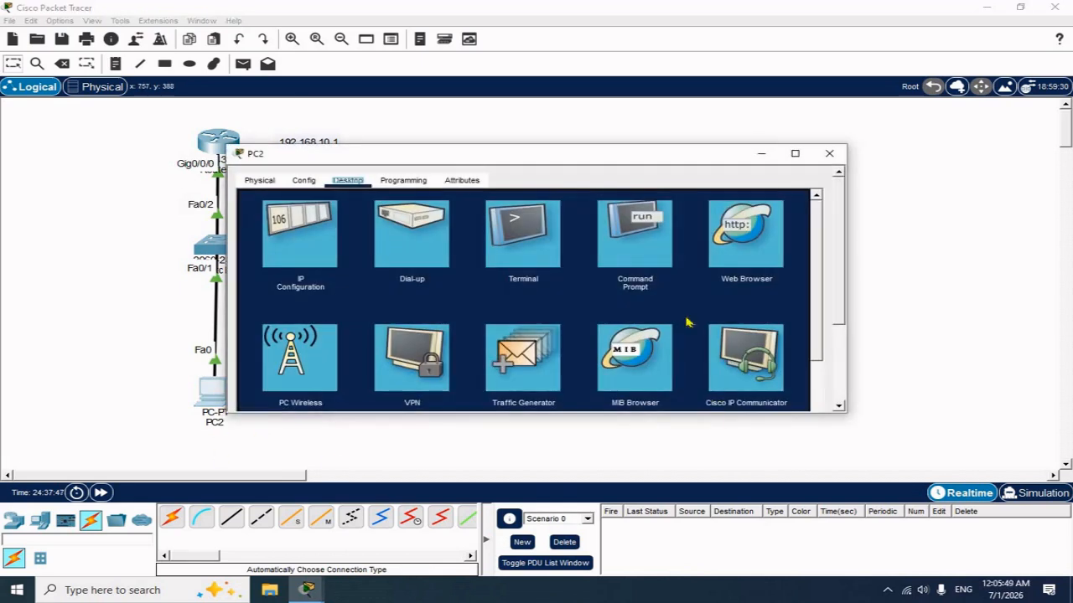
left_click(637, 248)
left_click_drag(843, 283, 850, 184)
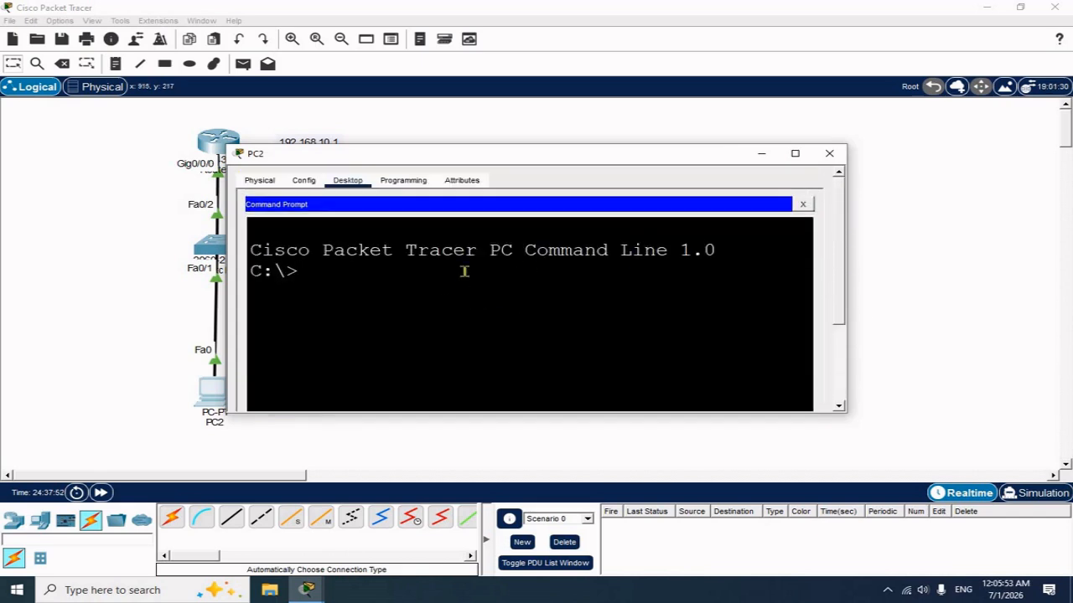
type("telnet 192.168.")
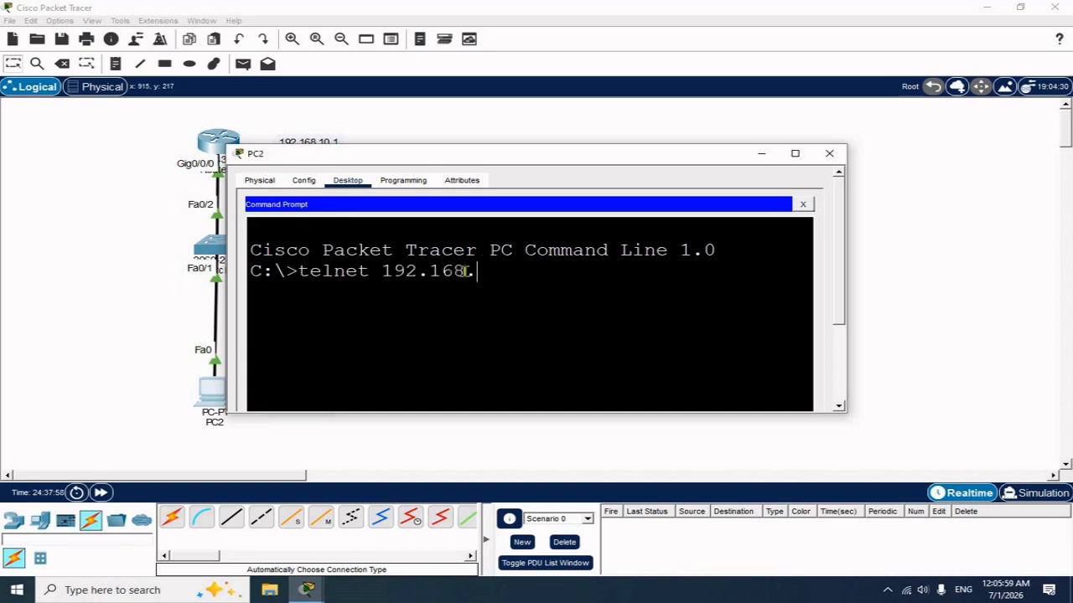
type("10.1")
key("Return")
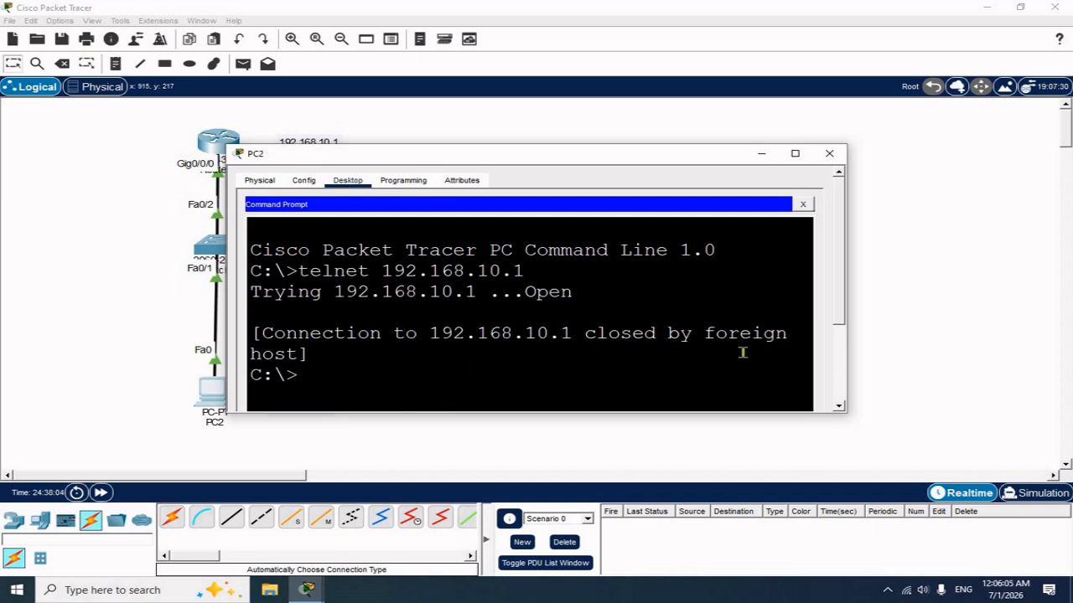
left_click(830, 153)
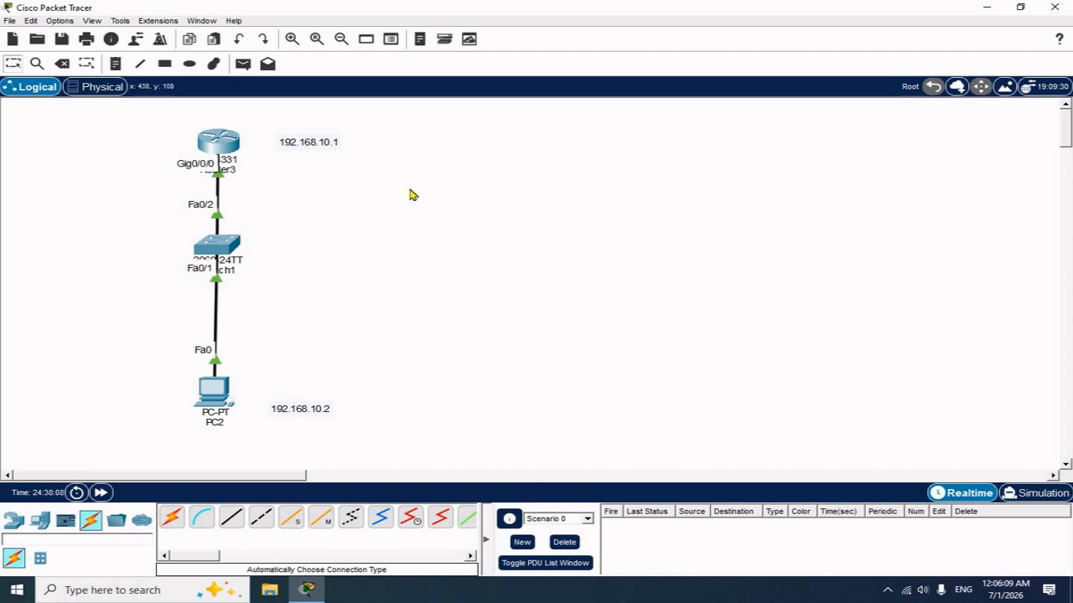
On Router3's CLI, exit interface and global config to end the session, then run enable
left_click(221, 140)
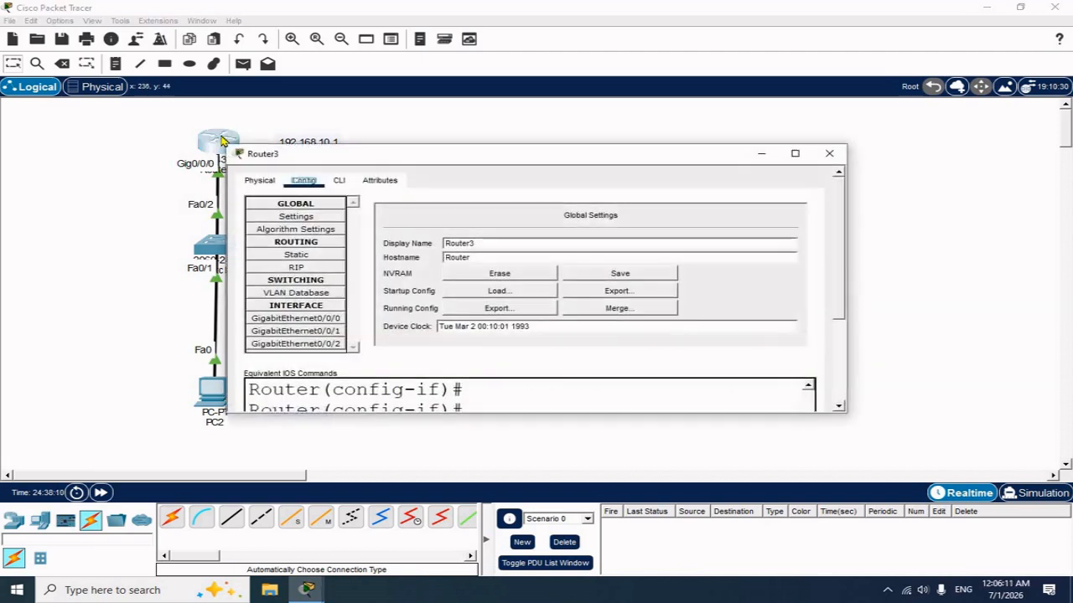
left_click(338, 181)
scroll(491, 326, "down", 3)
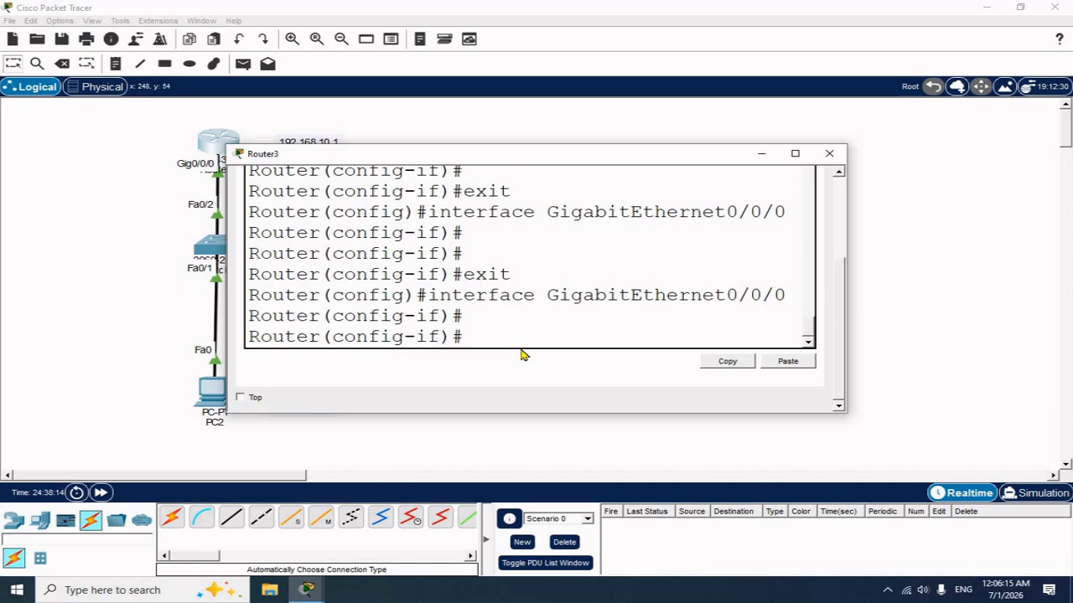
type("exit")
key("Return")
type("exit")
key("Return")
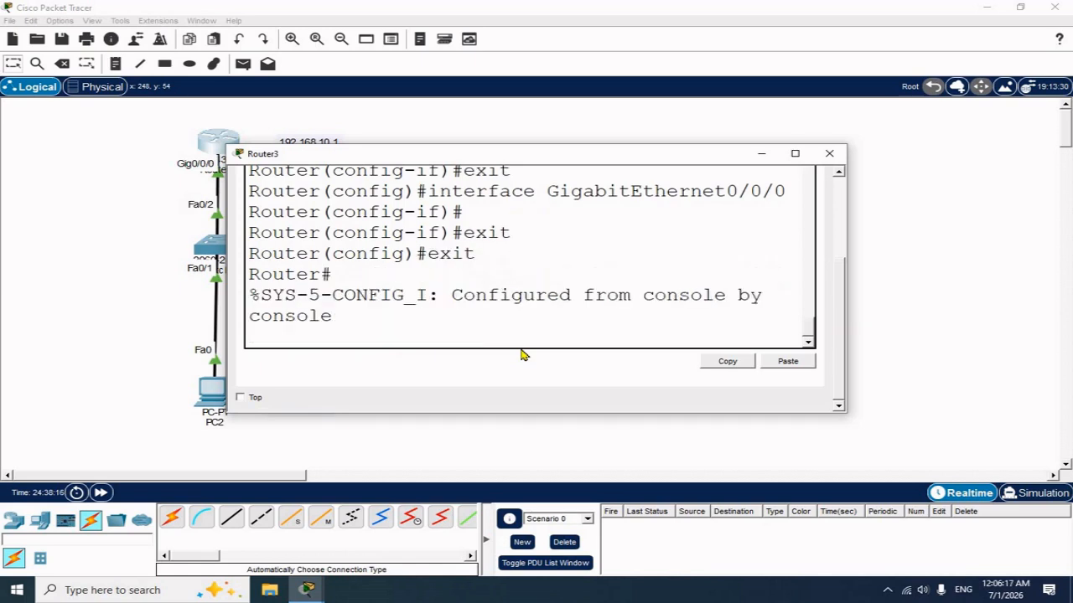
type("exit")
key("Return")
key("Return")
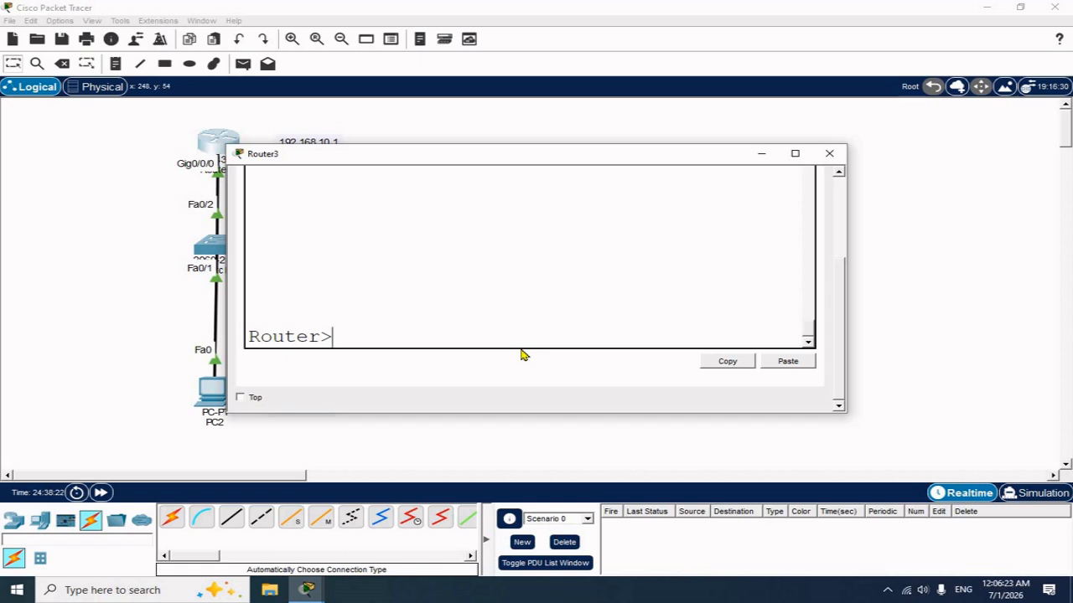
type("enable")
key("Return")
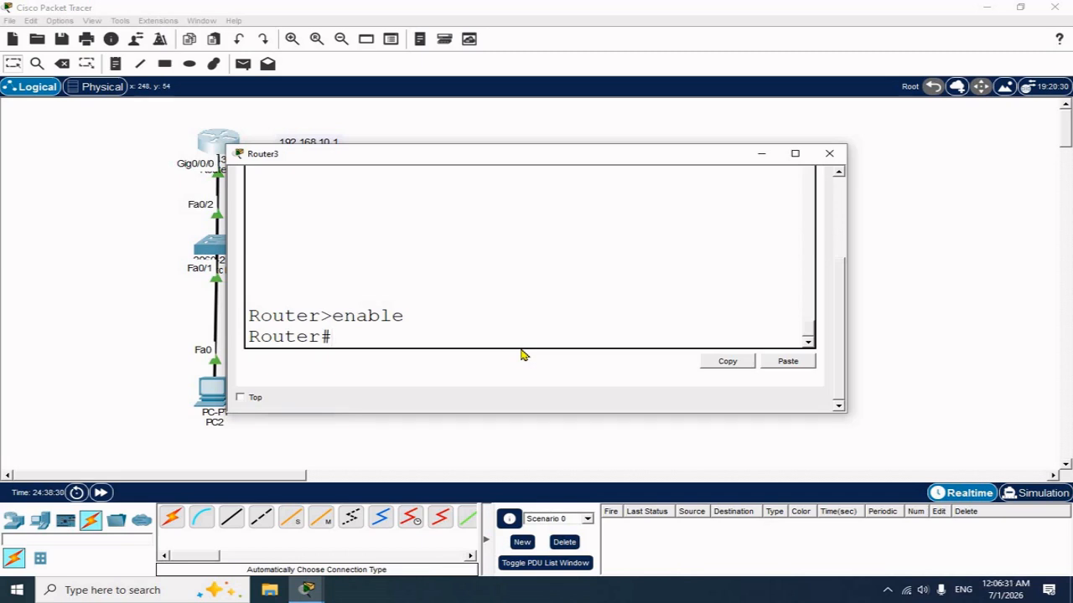
Under line vty 0 4, set the vty password and enable login
type("config")
type(" t")
key("Return")
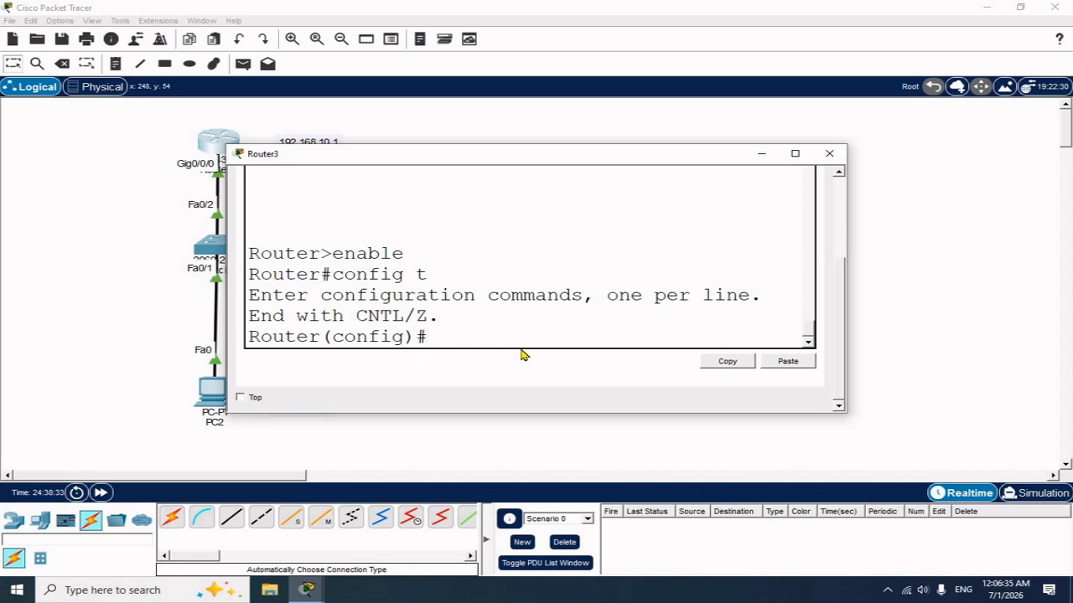
type("line vty")
type("0 4")
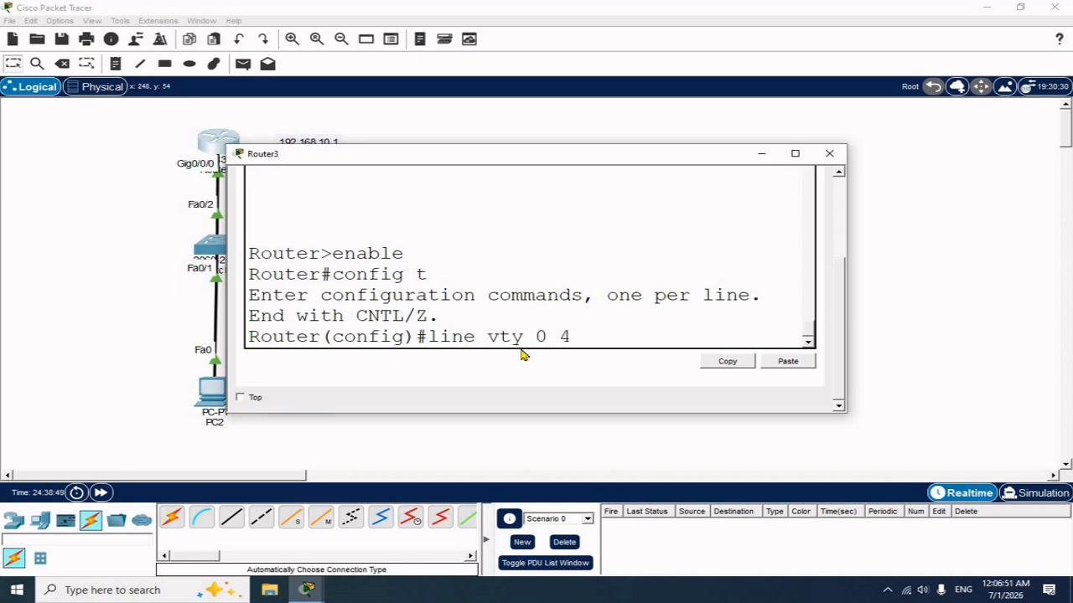
key("Return")
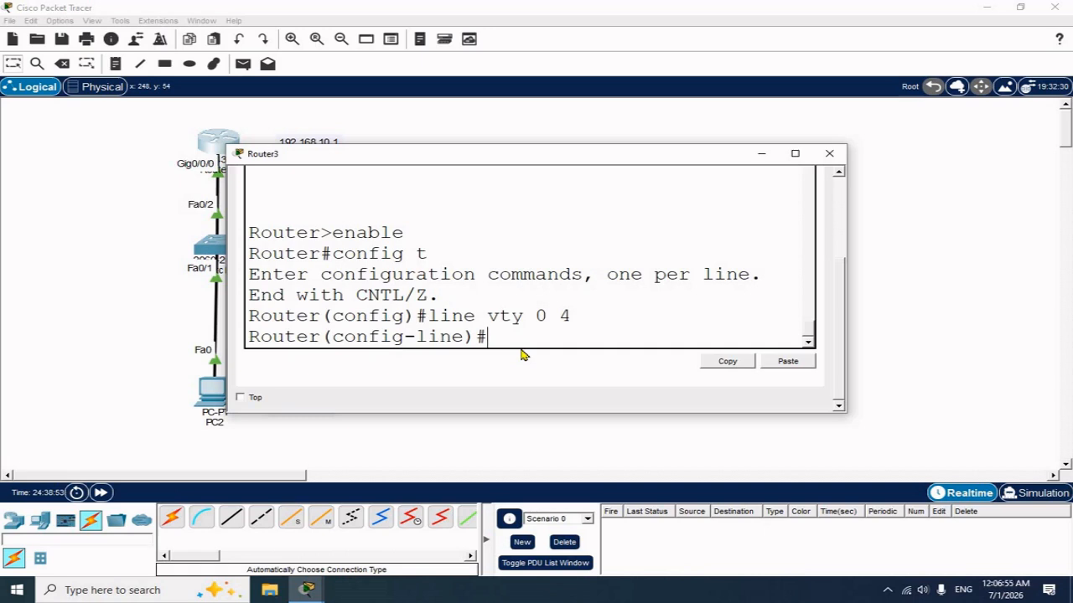
type("password")
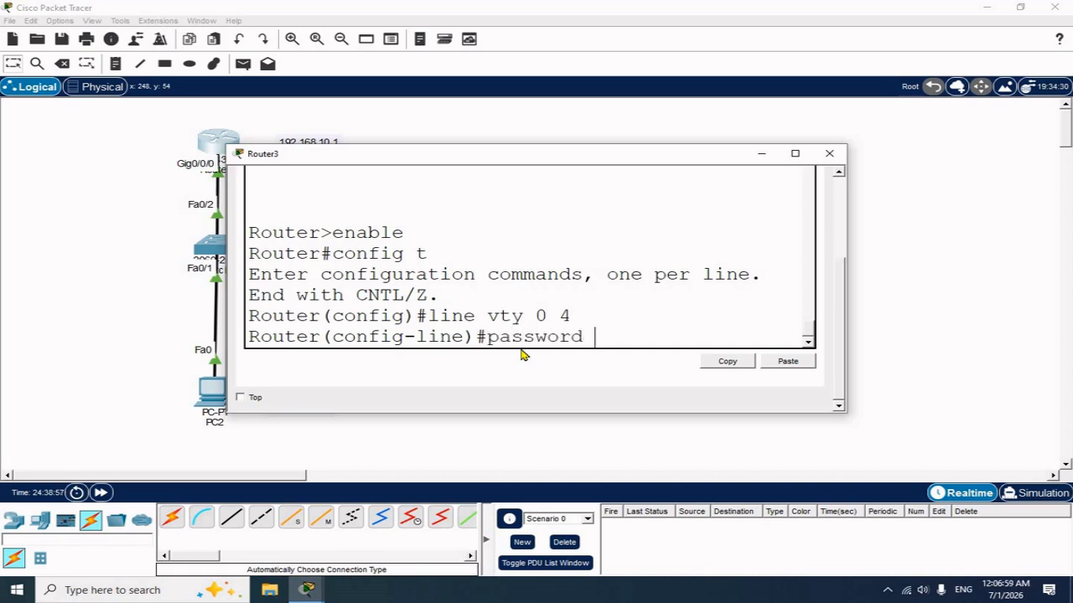
type(" 12345678")
key("Return")
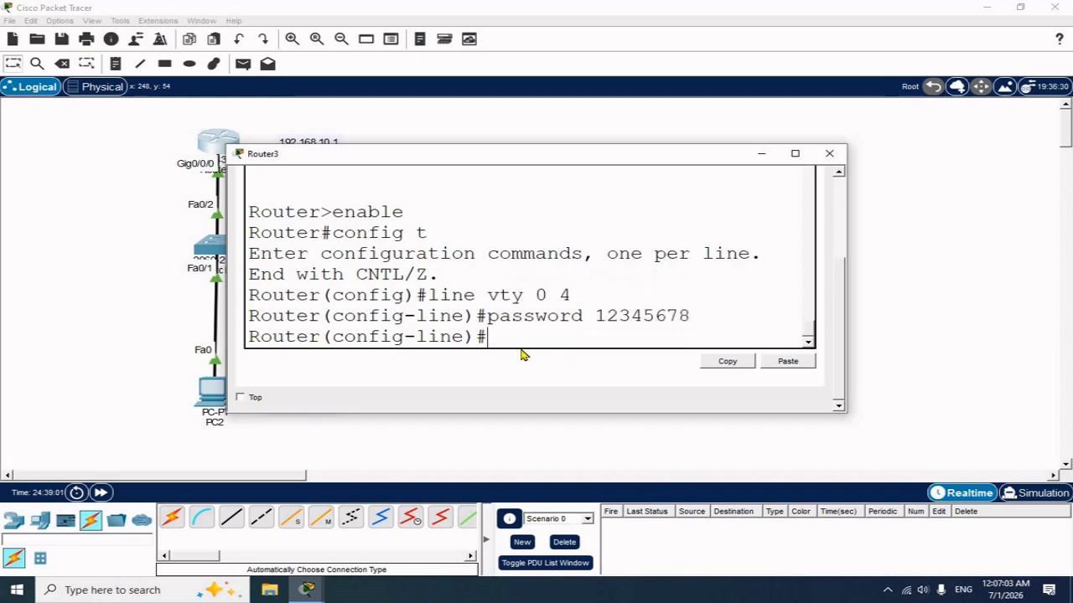
type("login")
key("Return")
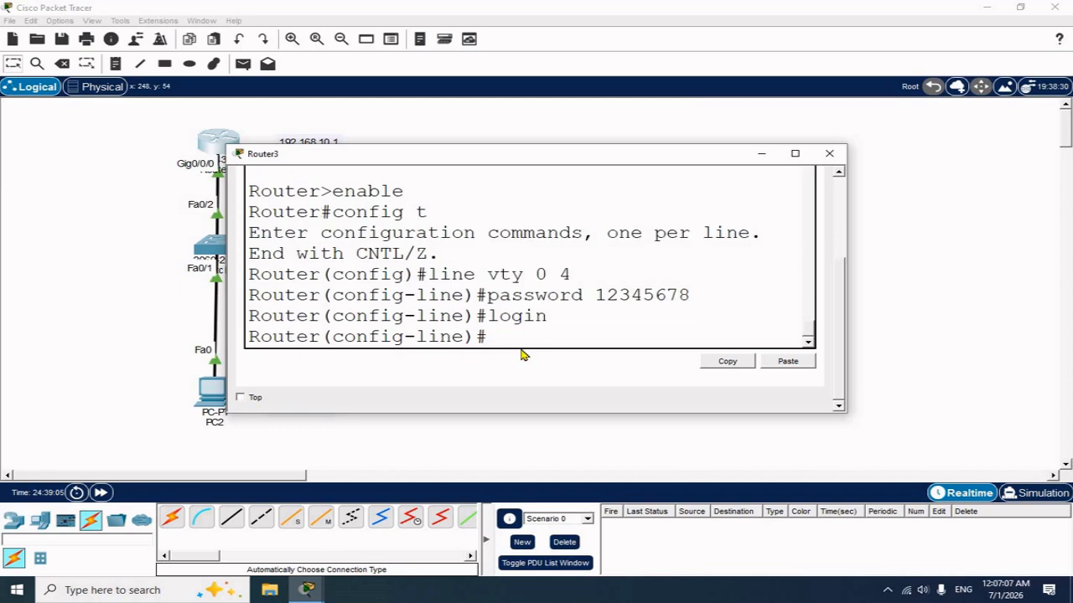
Leave configuration with end, then exit back to a fresh Router> prompt
type("end")
key("Return")
key("Return")
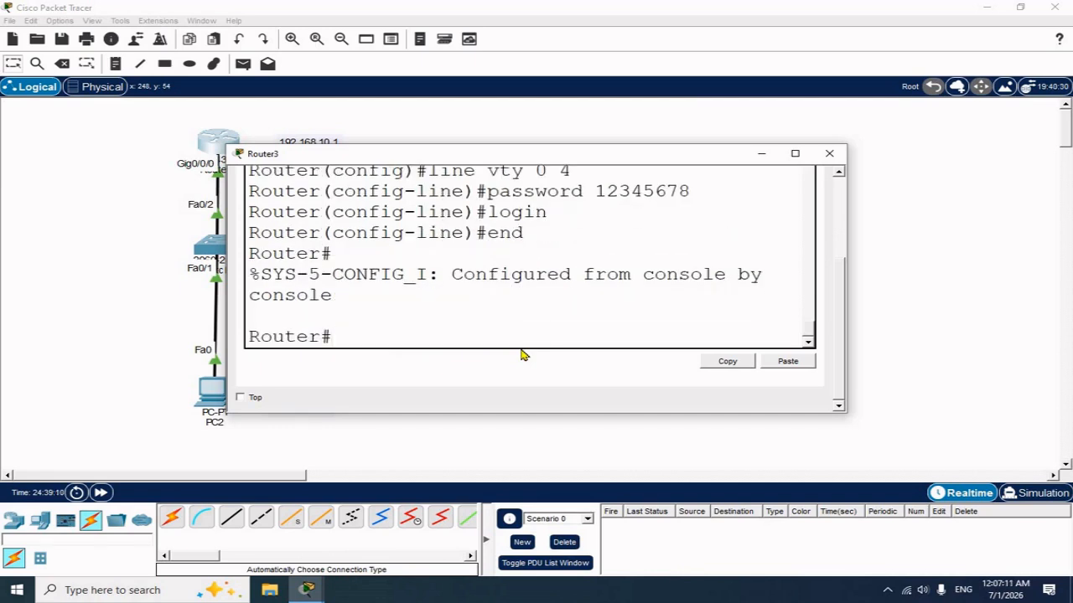
type("exit")
key("Return")
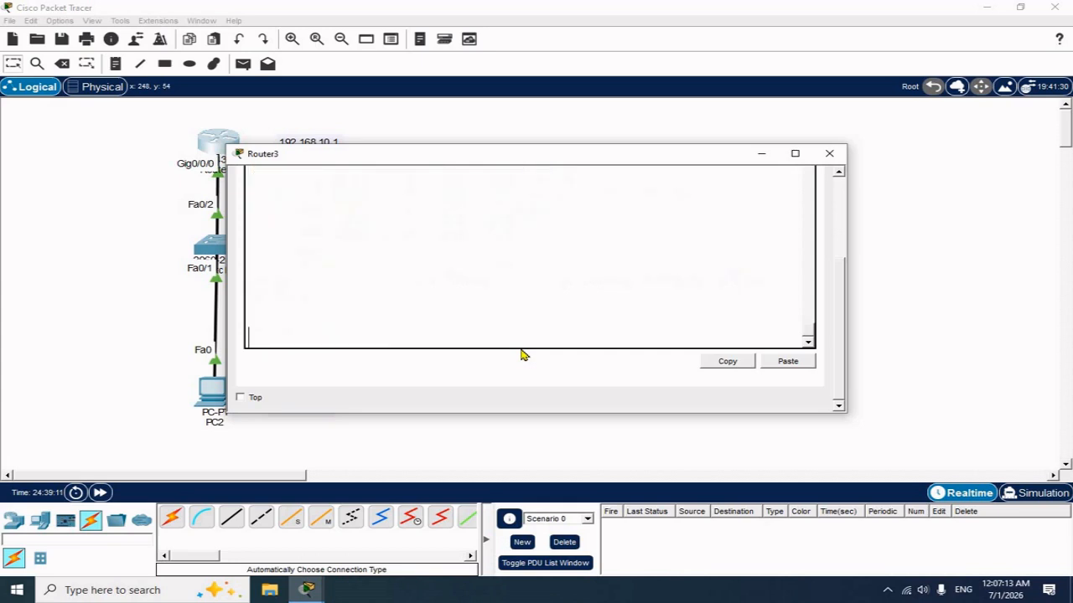
key("Return")
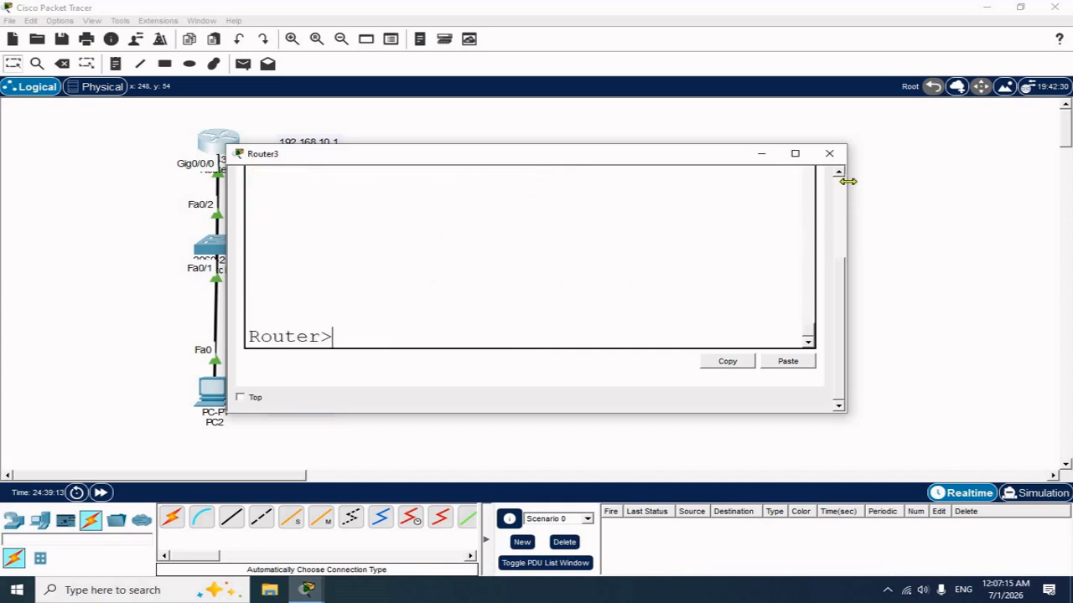
From PC2's command prompt, telnet to 192.168.10.1 and submit the login password
left_click(828, 153)
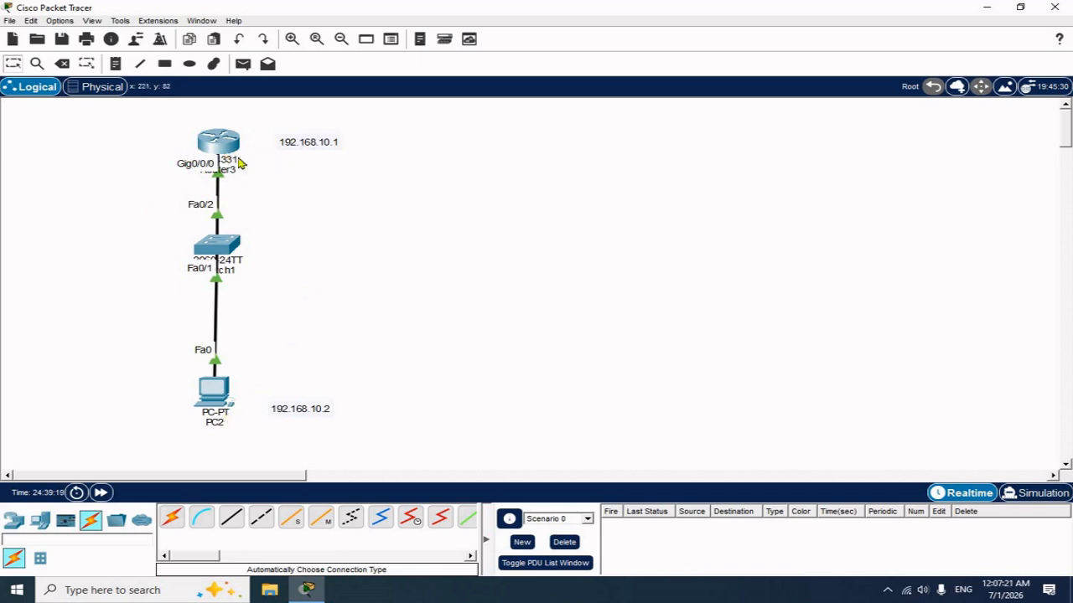
left_click(215, 392)
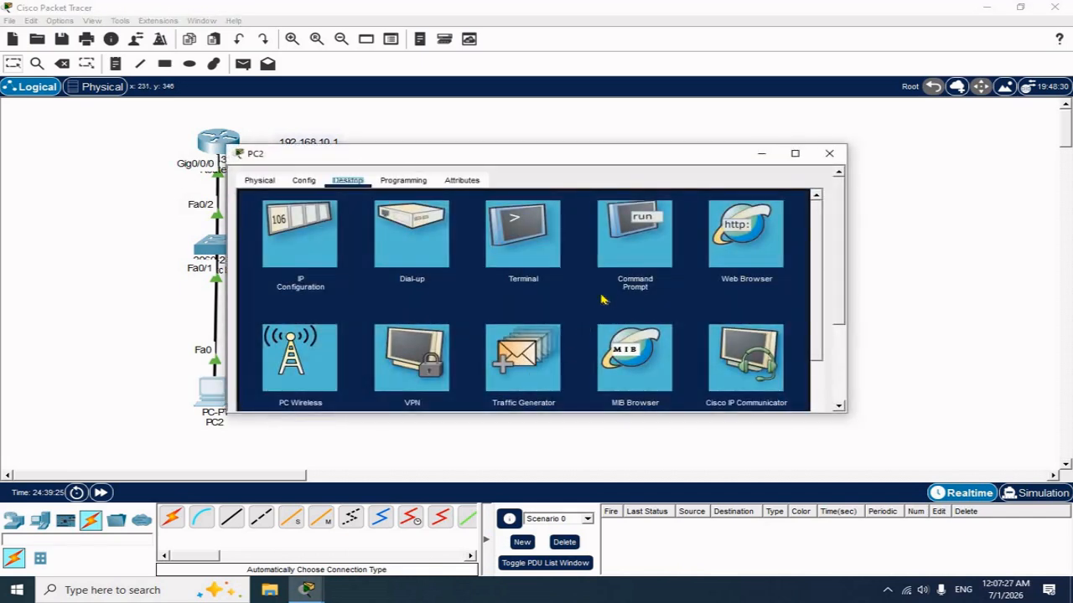
left_click(642, 225)
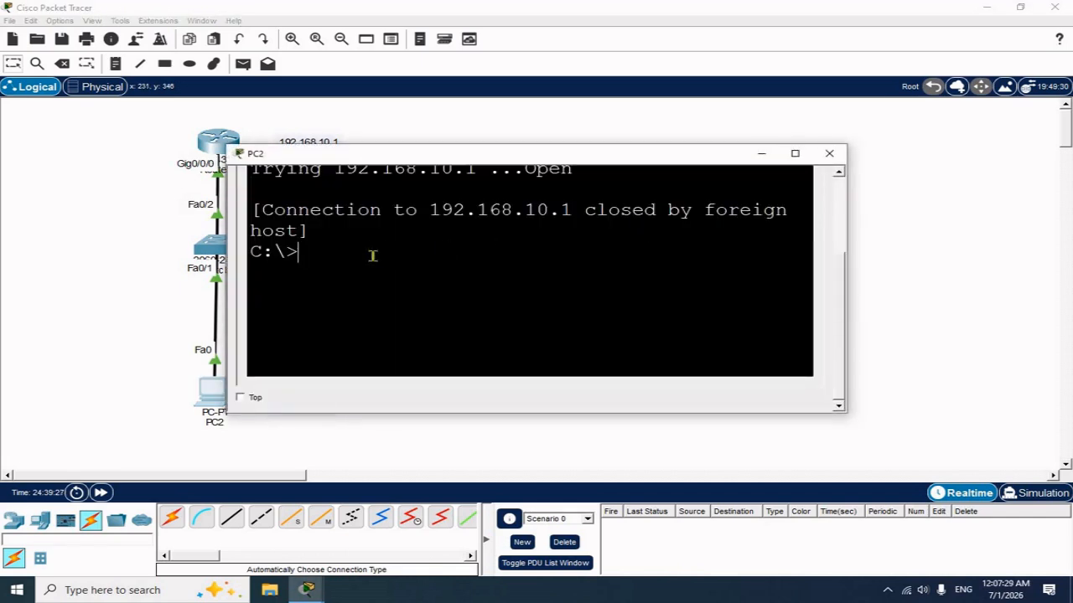
type("telnet")
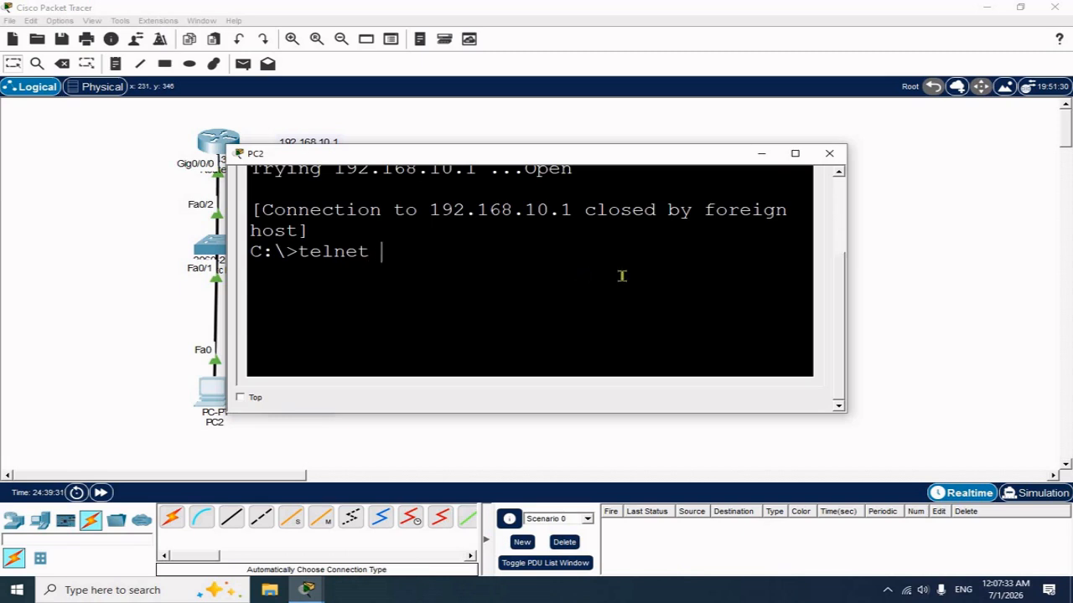
type(" 192.168.10.1")
key("Return")
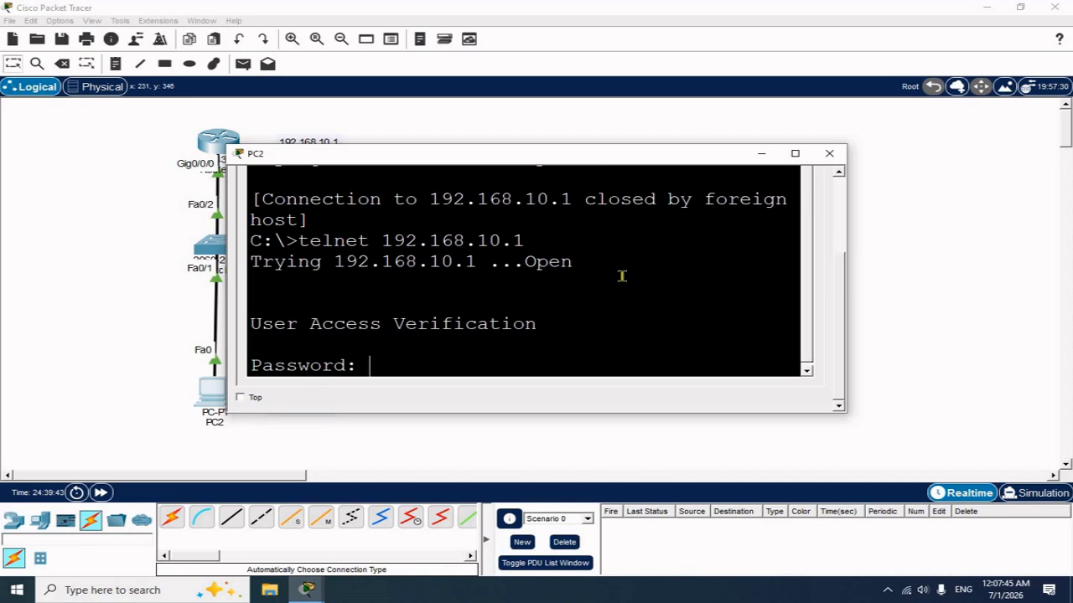
key("Return")
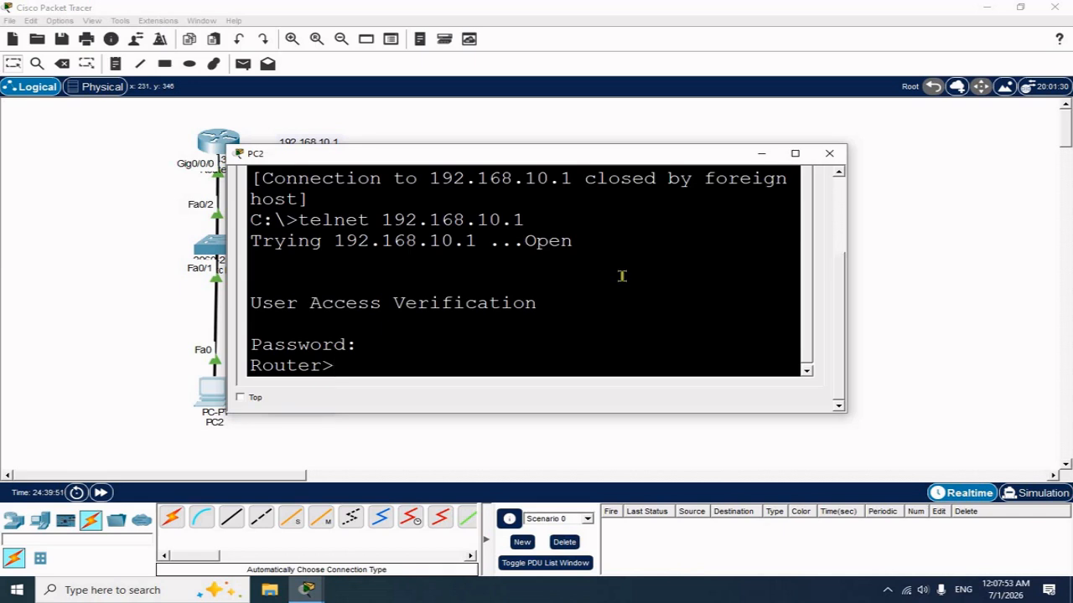
Run show ip interface brief over telnet, then try enable and see it refused
type("show ip inter")
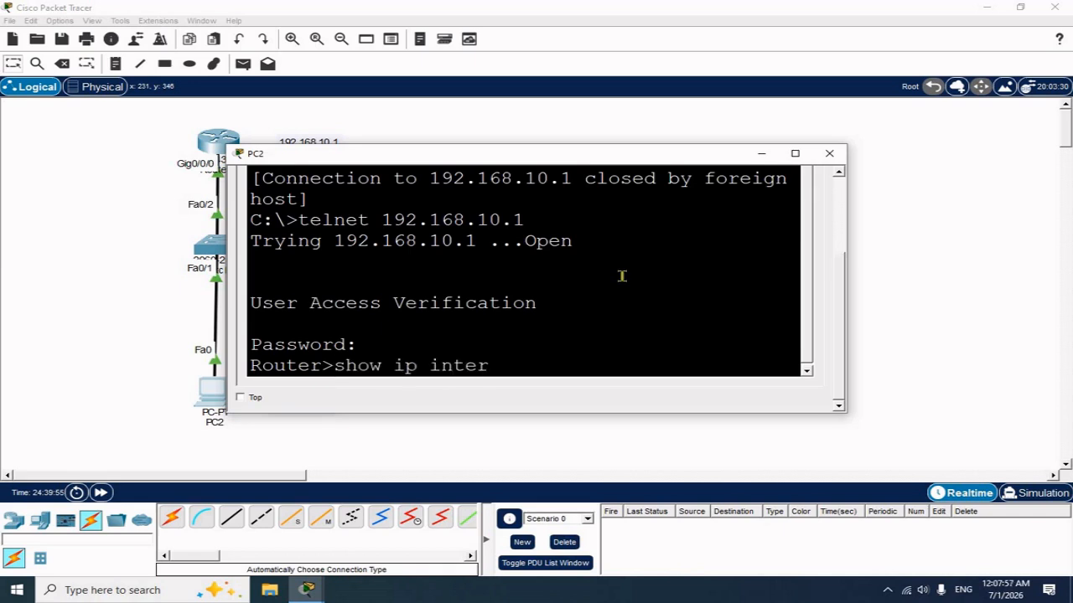
type("face brief")
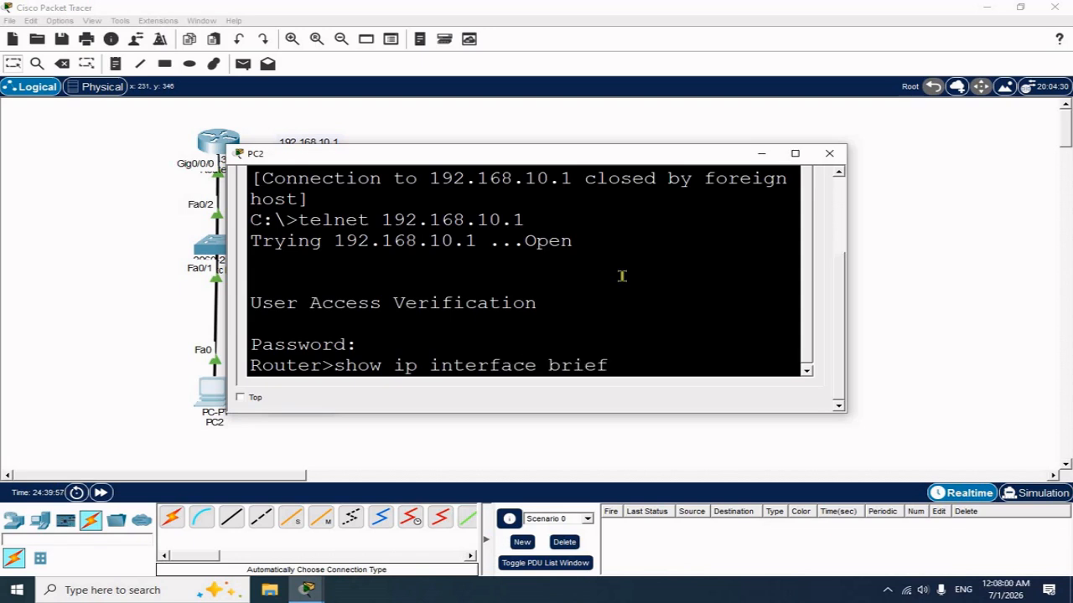
key("Return")
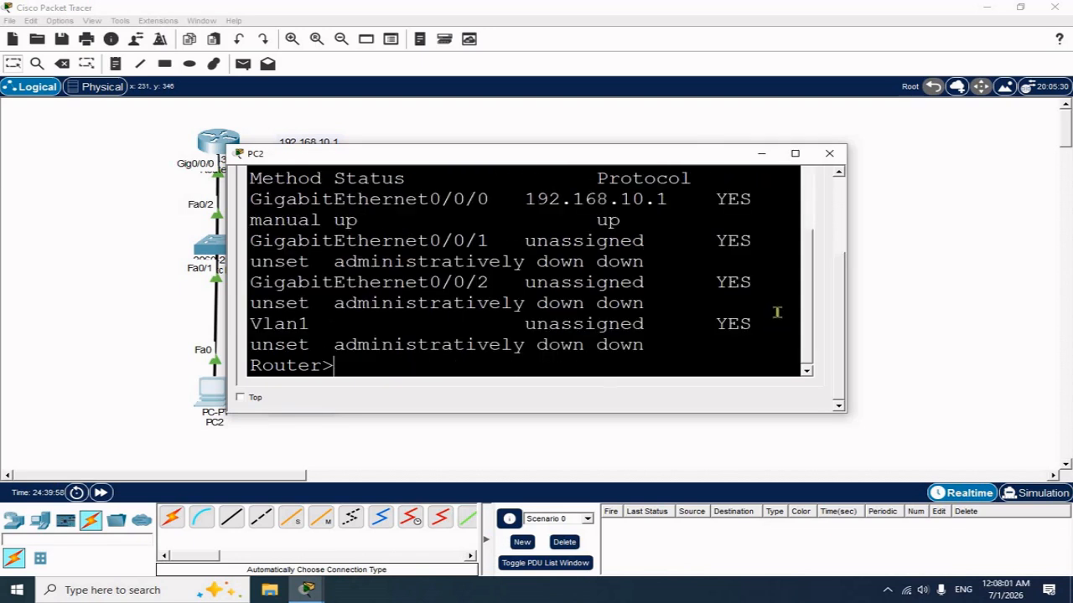
scroll(814, 266, "up", 1)
scroll(815, 265, "up", 1)
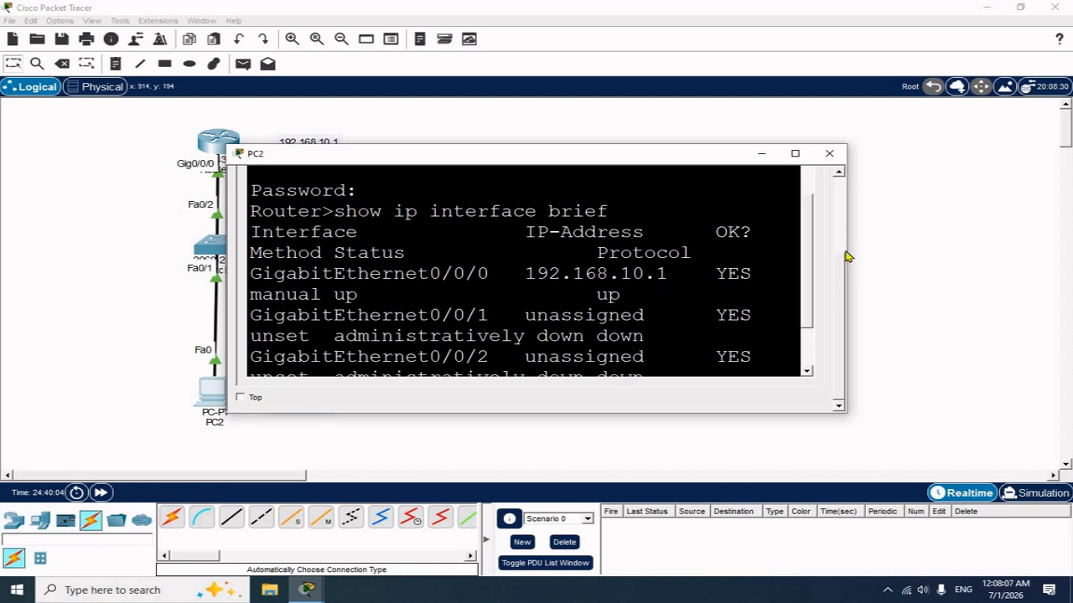
left_click_drag(848, 235, 1029, 246)
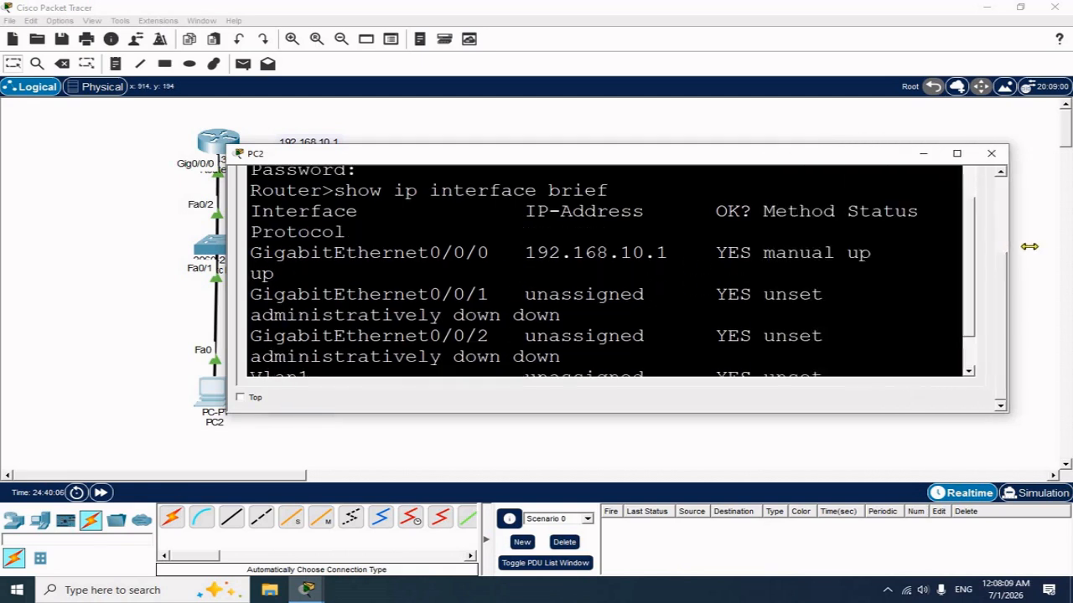
left_click_drag(854, 156, 884, 153)
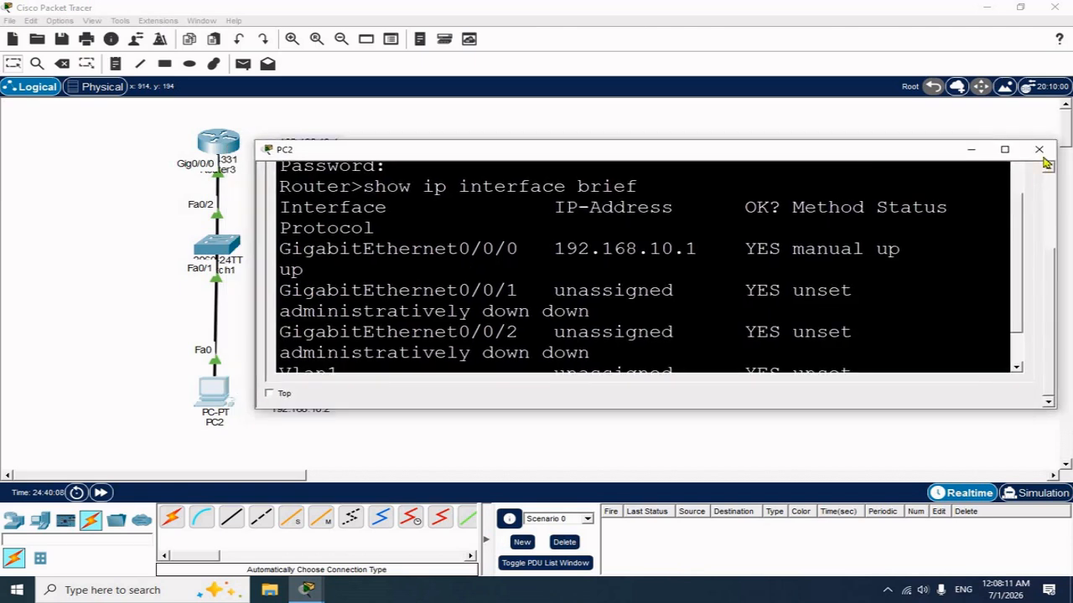
scroll(1017, 335, "down", 3)
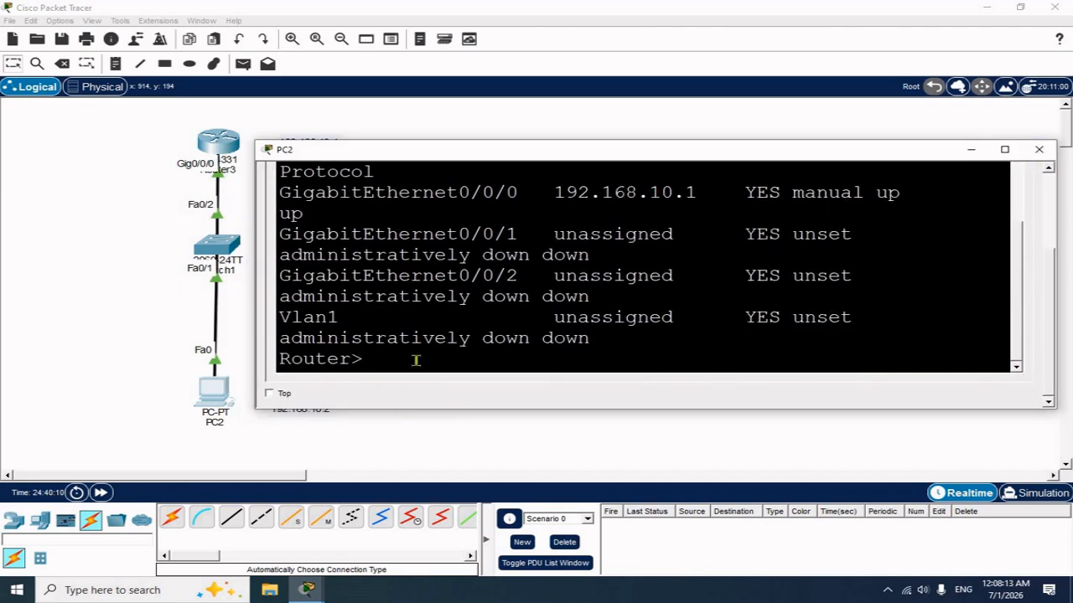
type("enable")
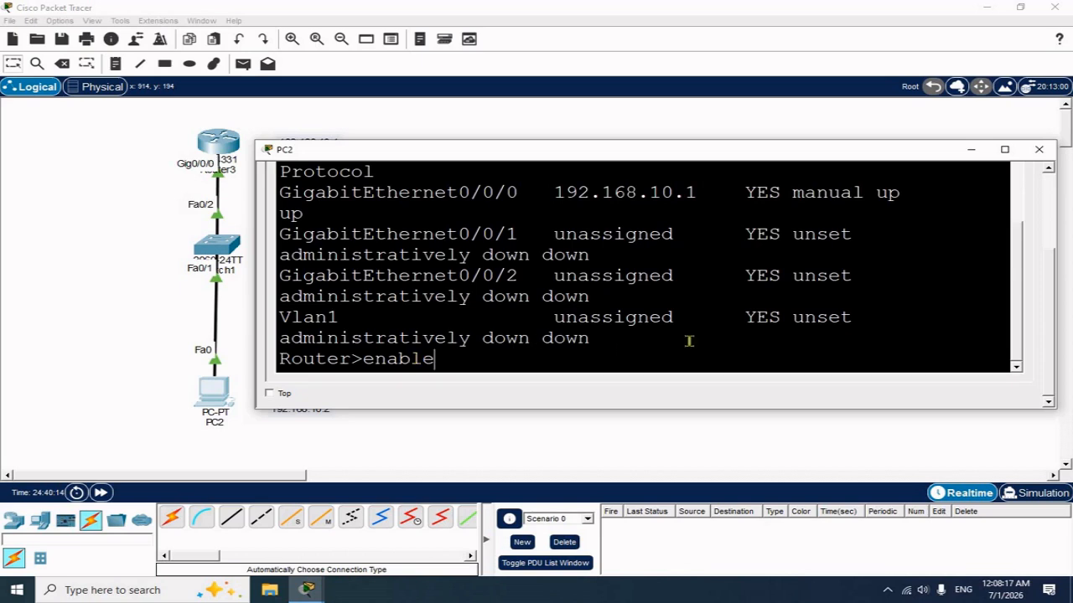
key("Return")
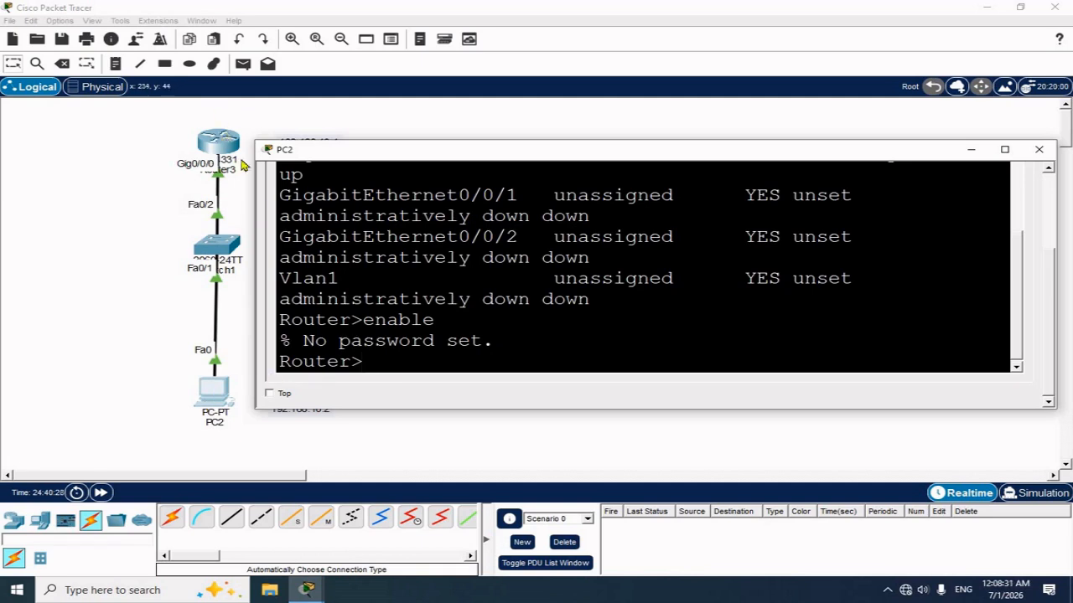
On Router3's console, run enable and config t to reach global configuration mode
left_click(1039, 151)
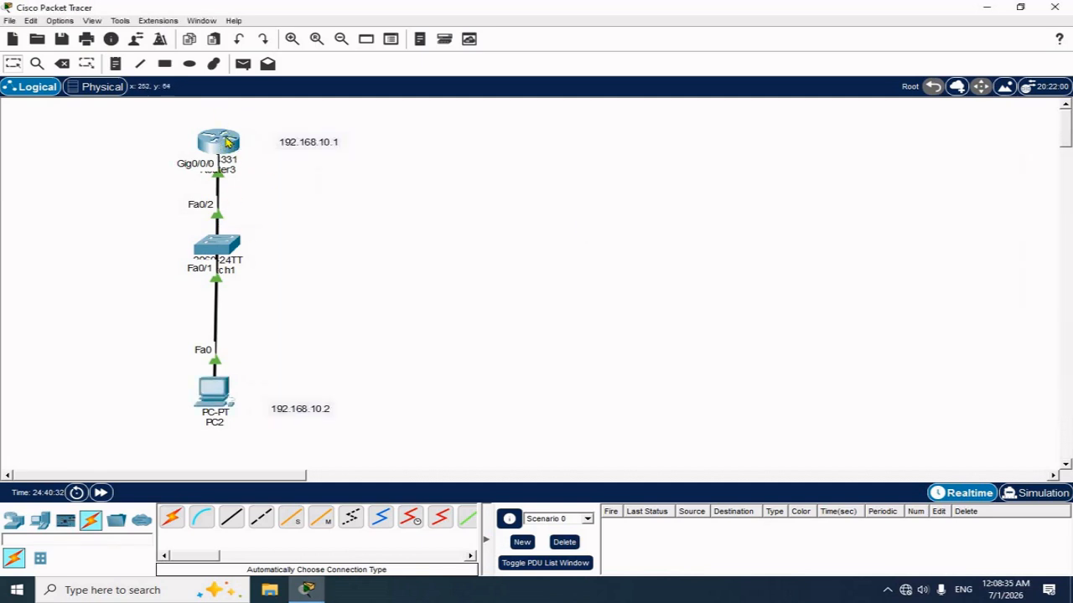
left_click(227, 142)
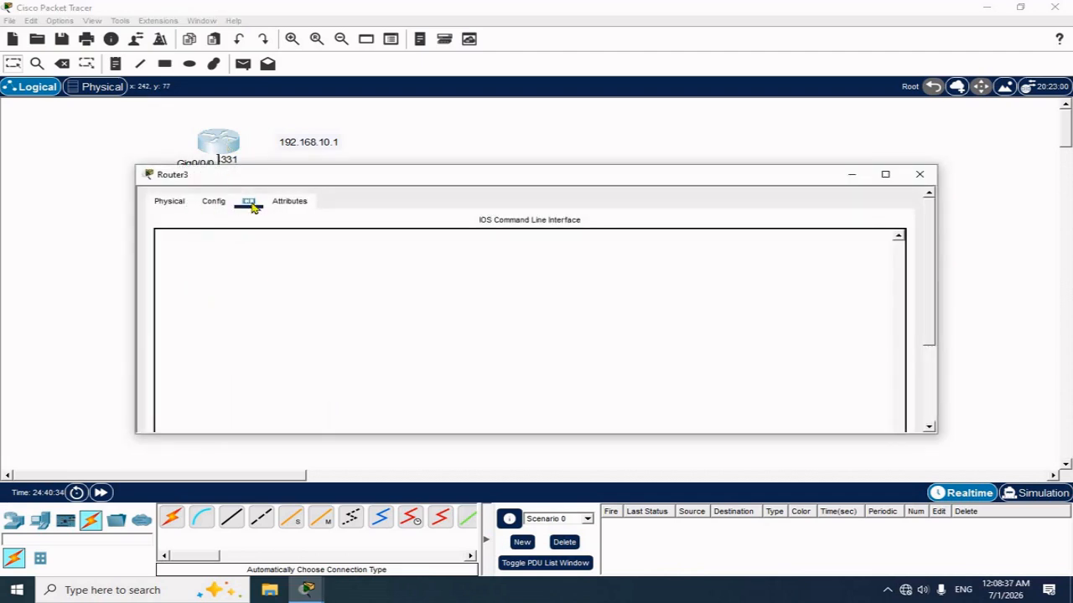
scroll(932, 377, "down", 3)
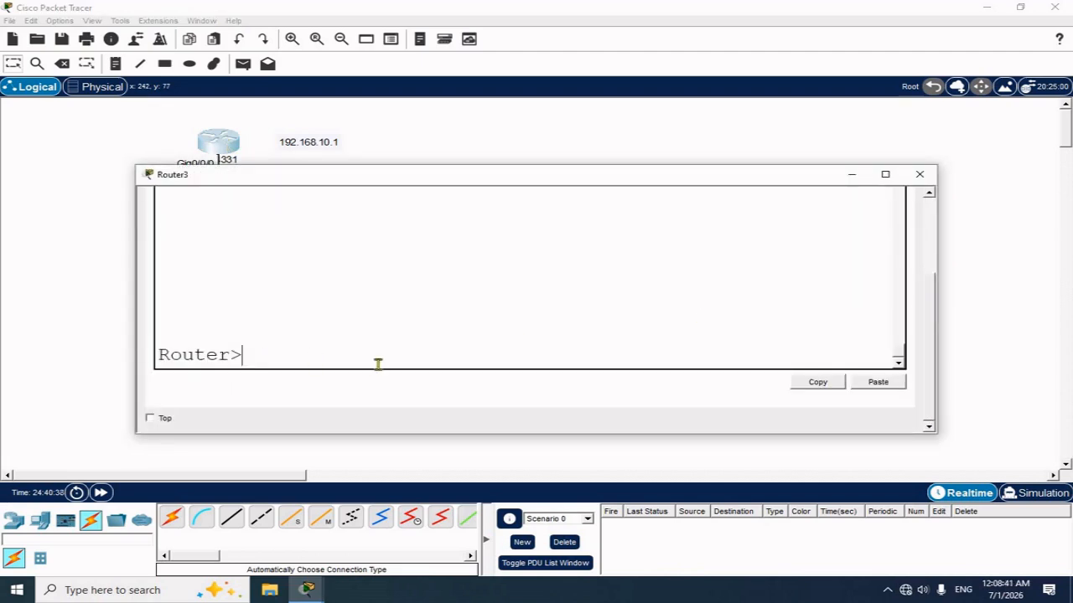
type("enable")
key("Return")
type("config t")
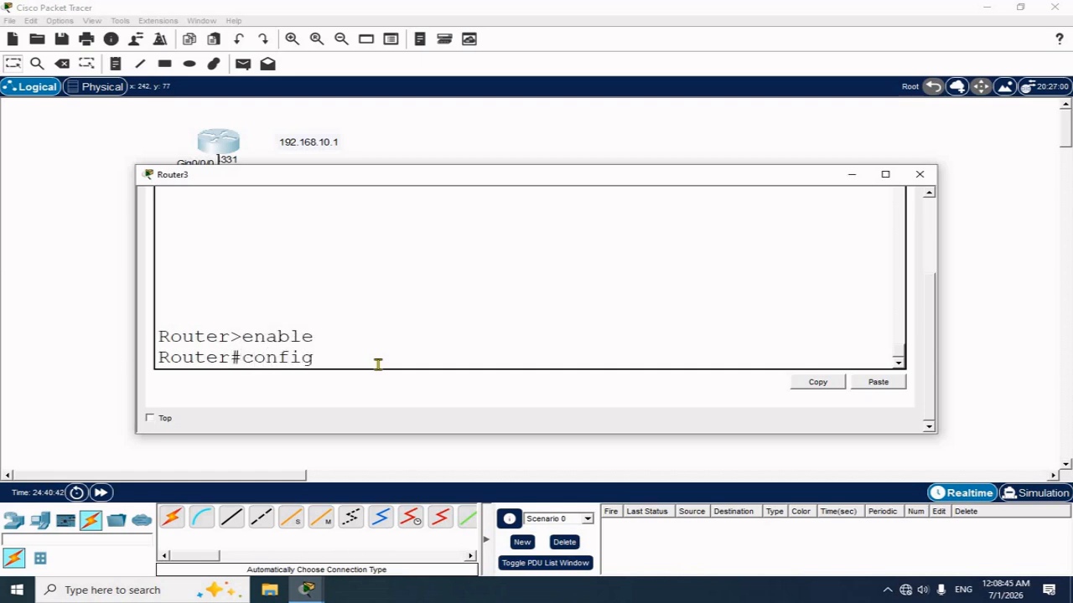
key("Return")
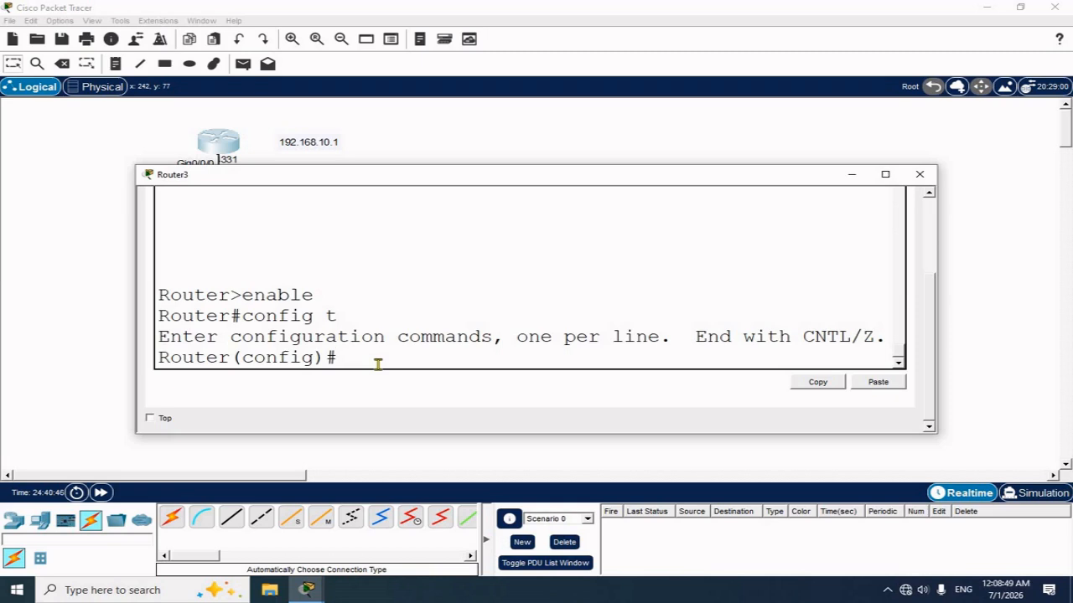
Set Router3's enable secret to the chosen password
type("enable p")
key("BackSpace")
type("c")
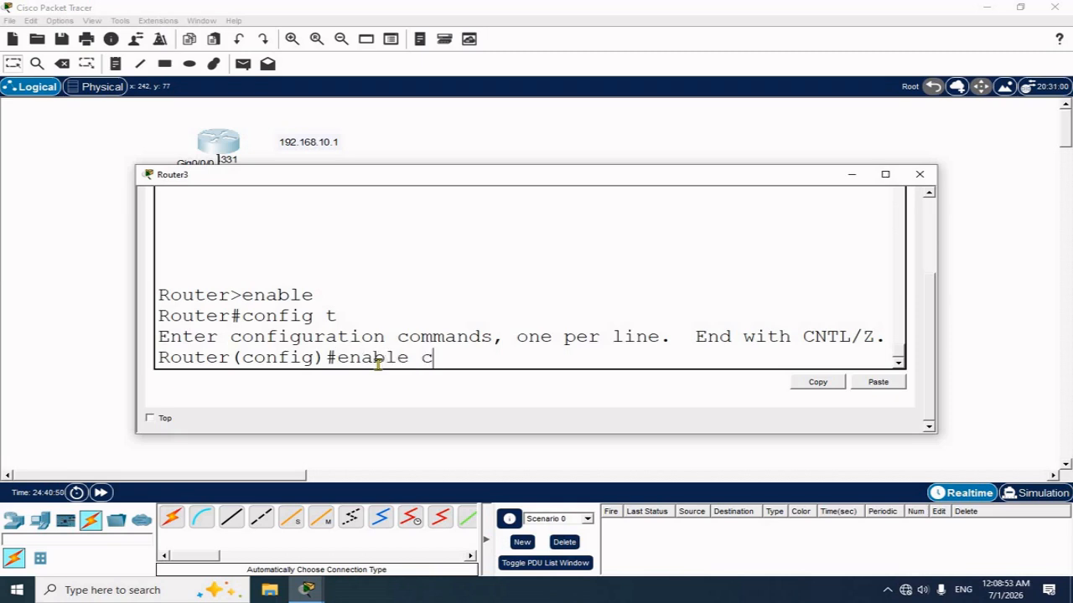
key("BackSpace")
type("secret")
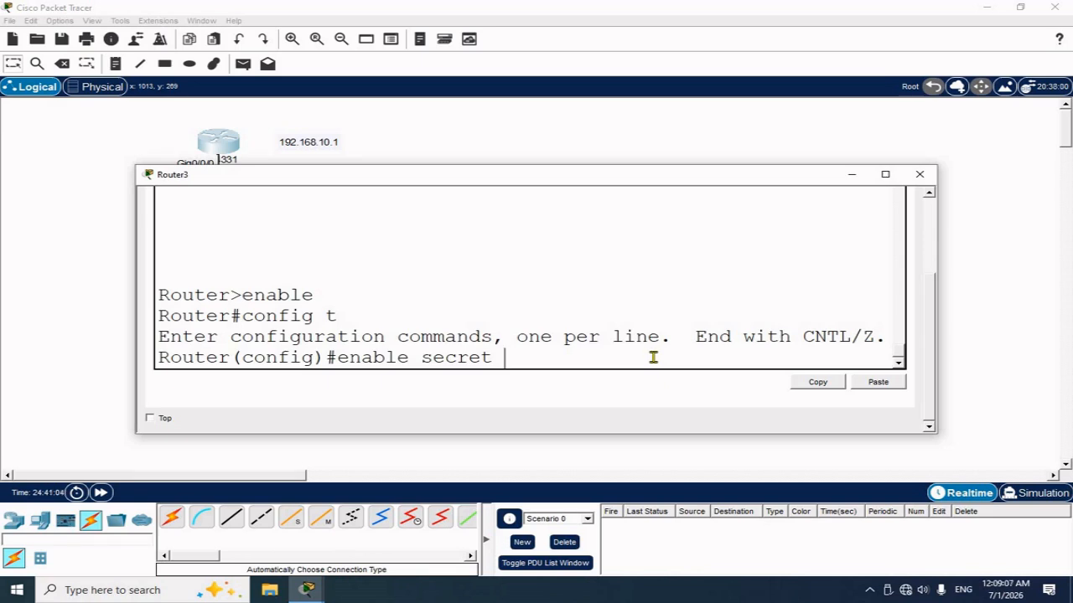
type("8888")
key("Return")
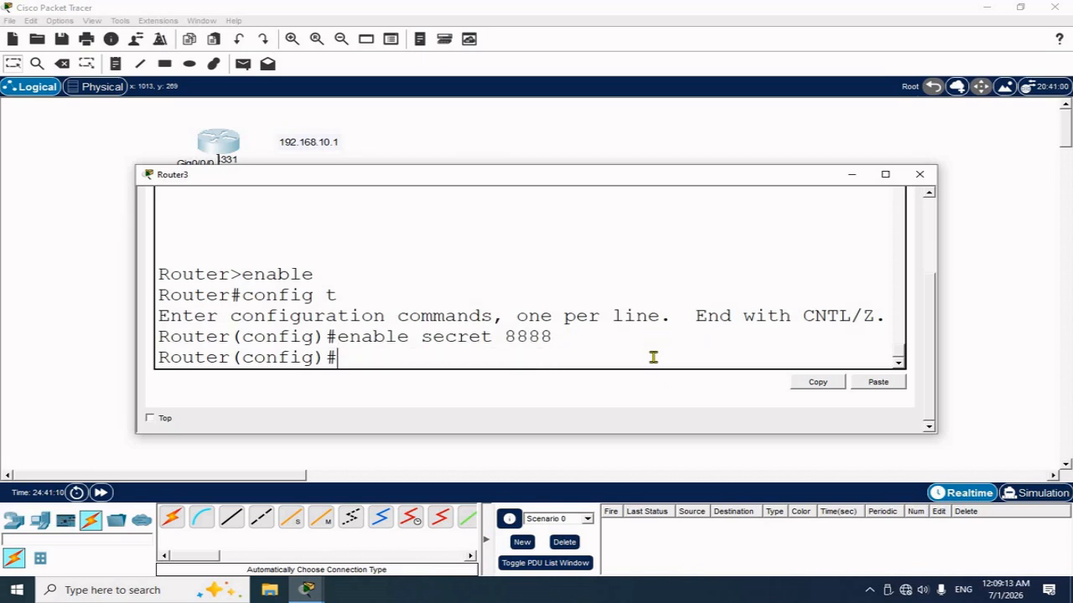
Leave configuration with end and exit the console back to the user prompt
type("end")
key("Return")
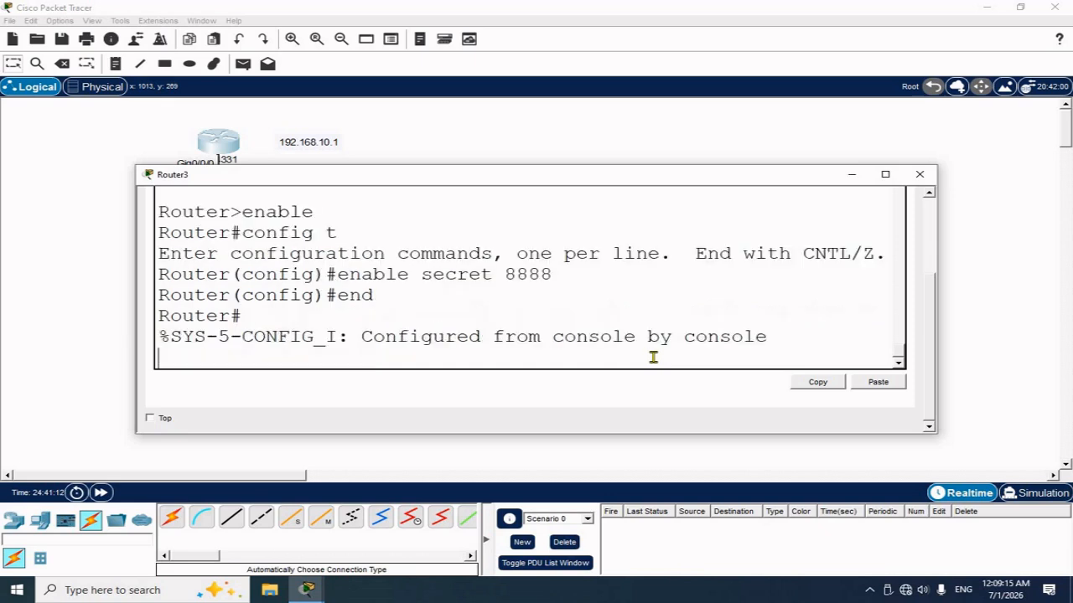
key("Return")
type("exit")
key("Return")
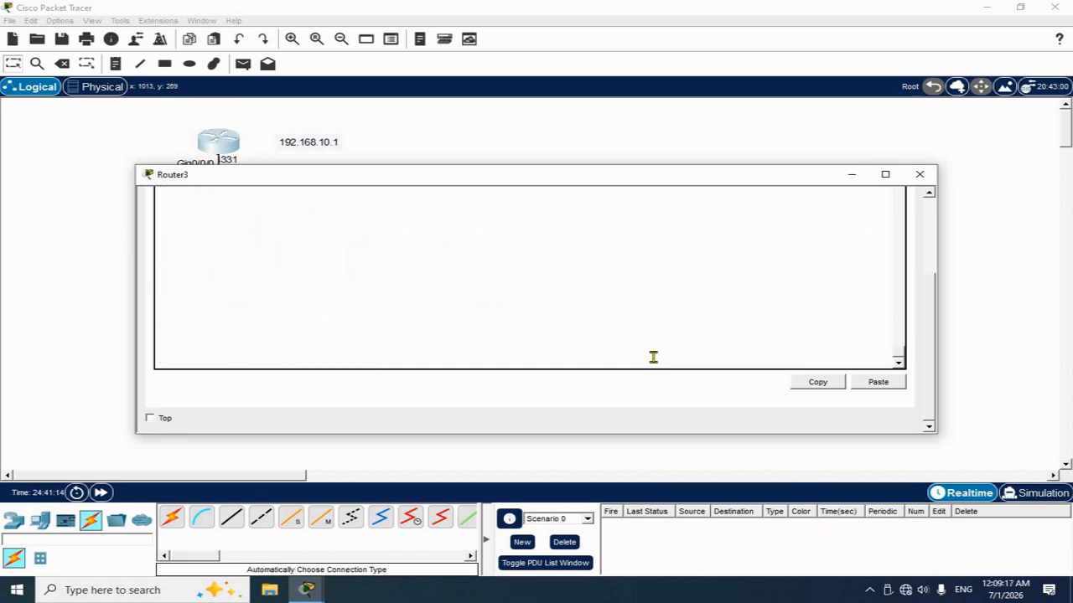
key("Return")
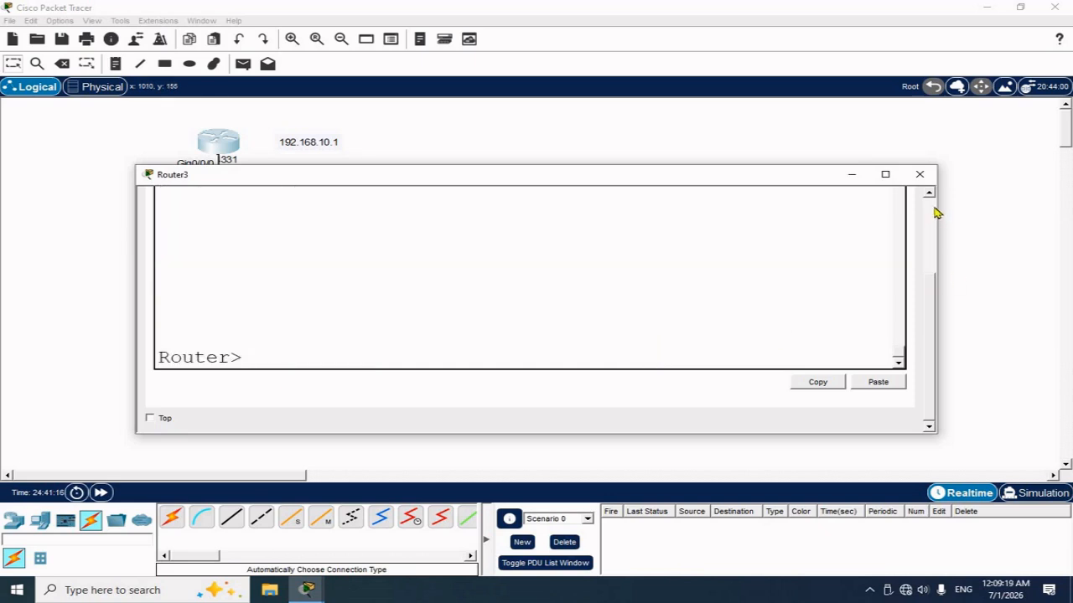
On PC2, exit the old telnet session and rerun telnet 192.168.10.1 from command history
left_click(920, 174)
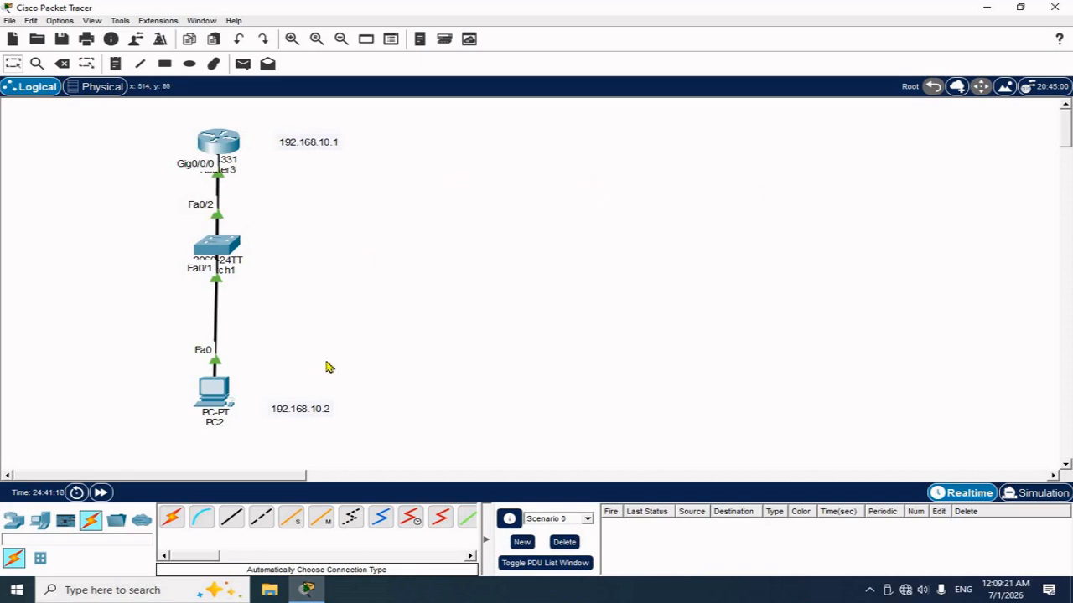
left_click(215, 390)
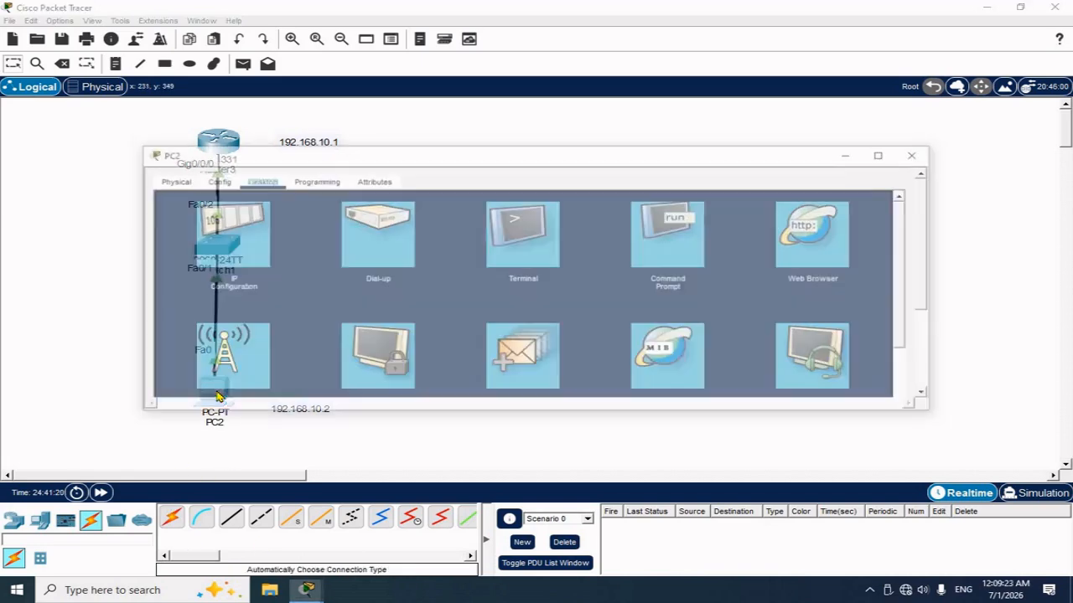
left_click(681, 237)
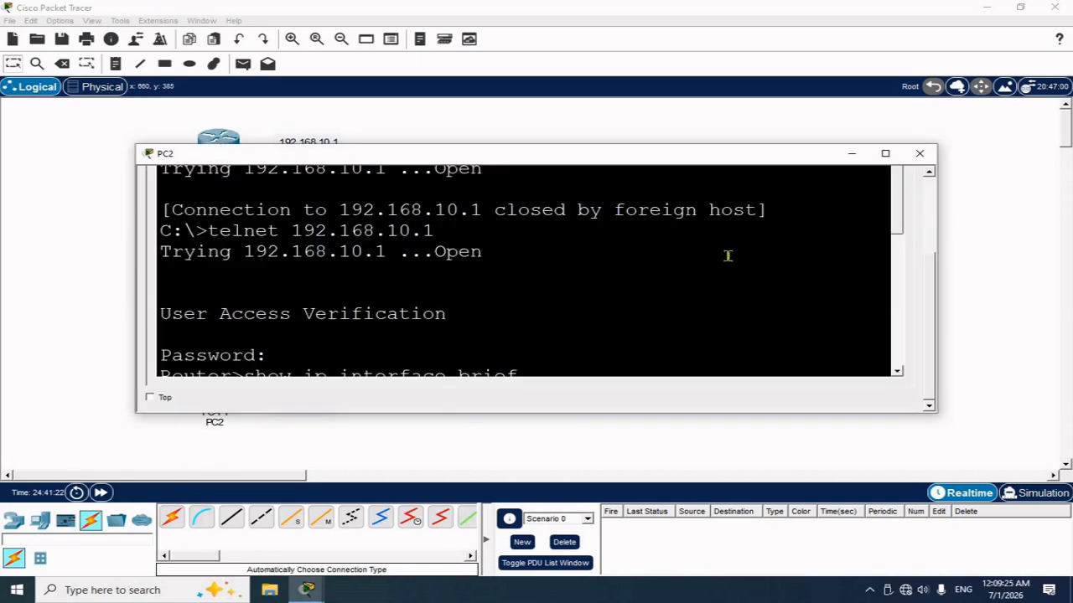
left_click_drag(900, 216, 897, 371)
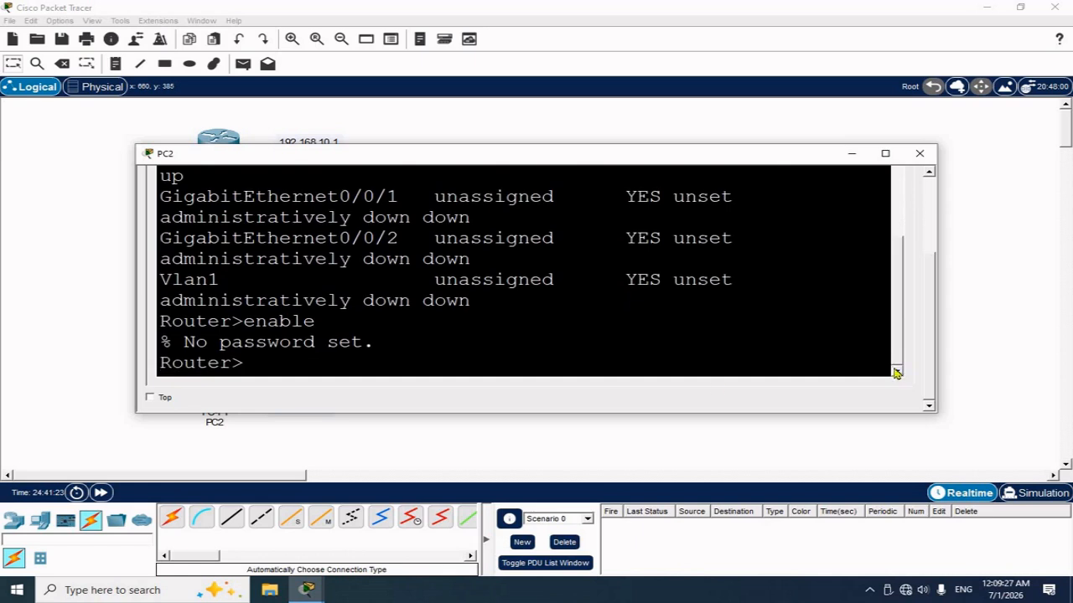
type("exit")
key("Return")
key("Return")
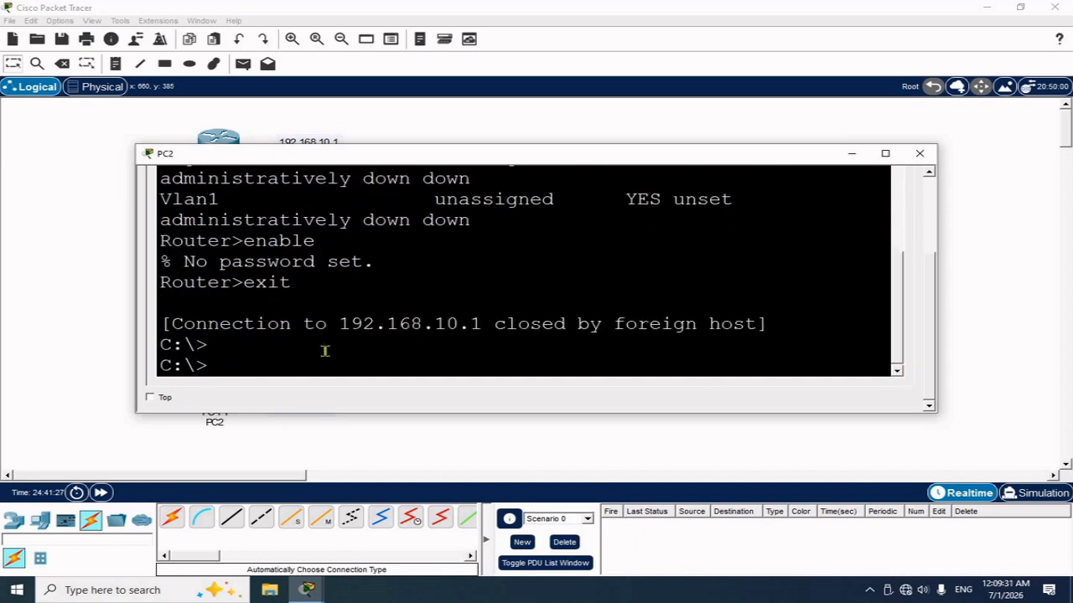
key("Up")
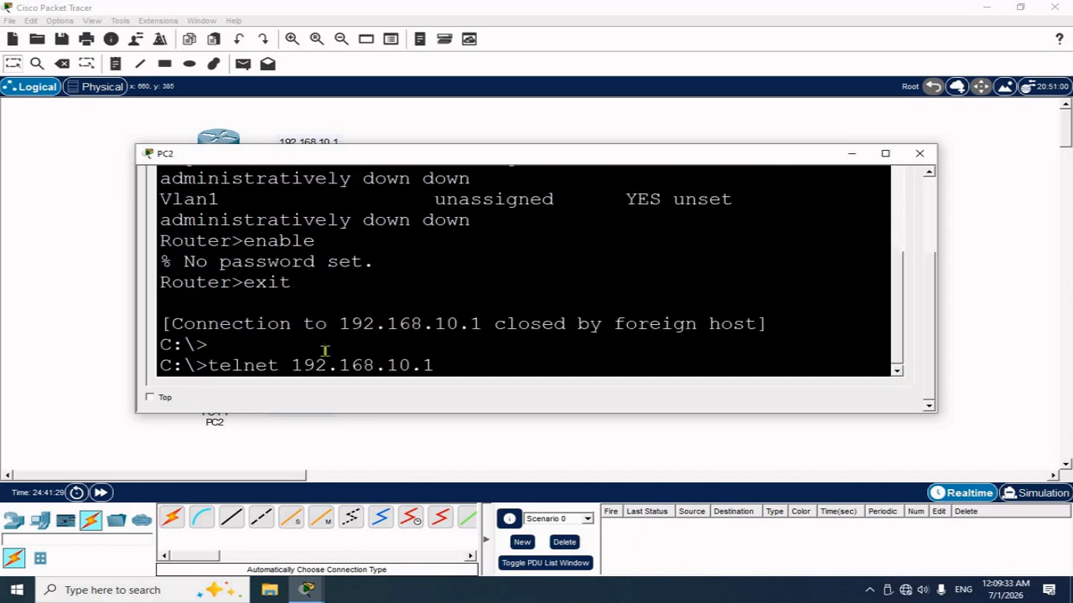
key("Return")
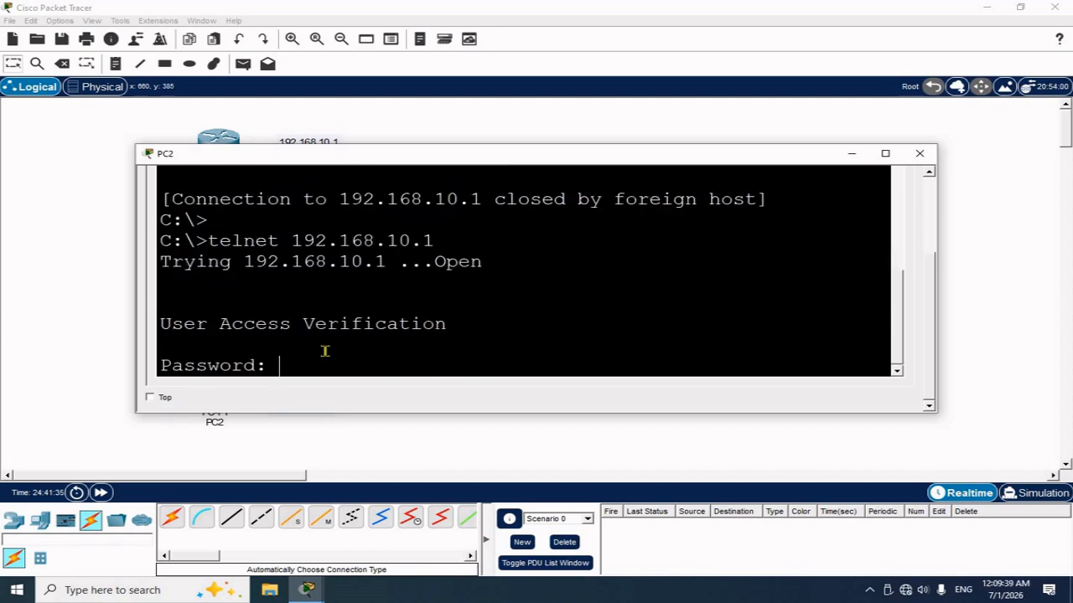
Log in with the vty password, run enable with the enable secret, then config t
key("Return")
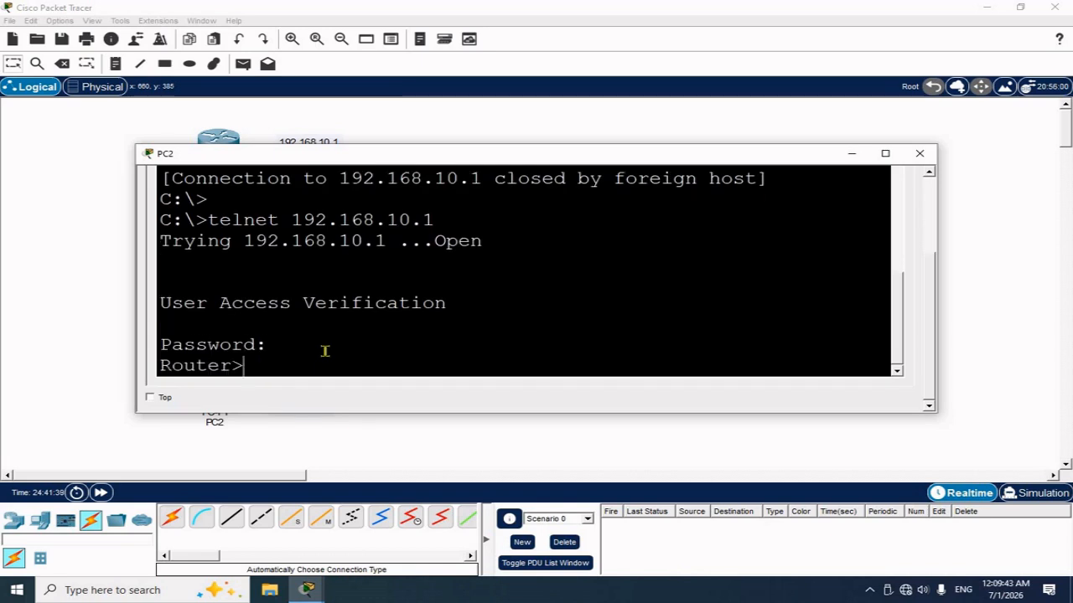
type("enable")
key("Return")
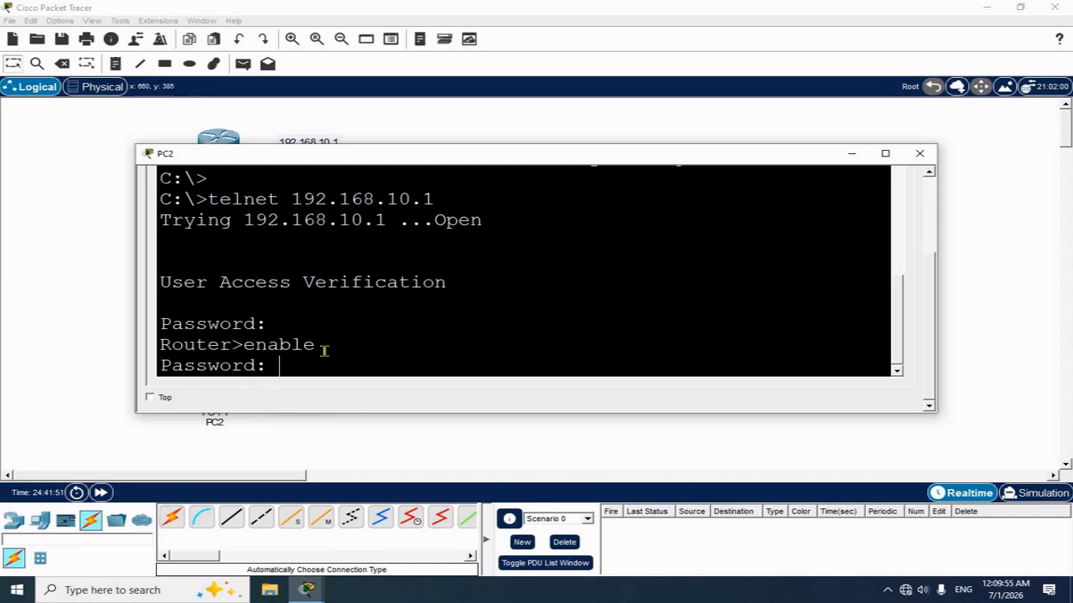
key("Return")
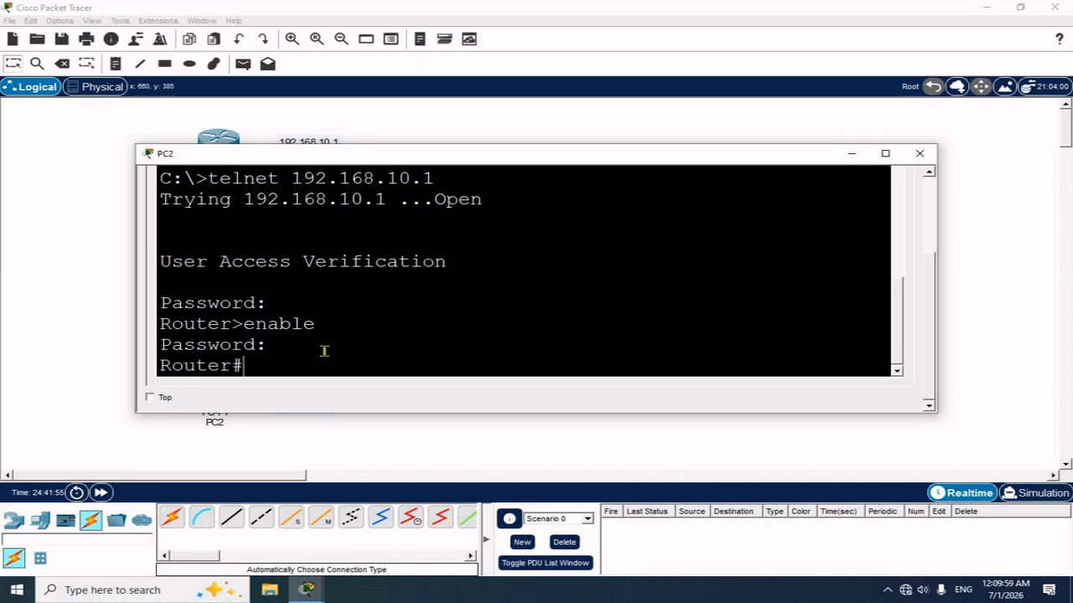
type("config t")
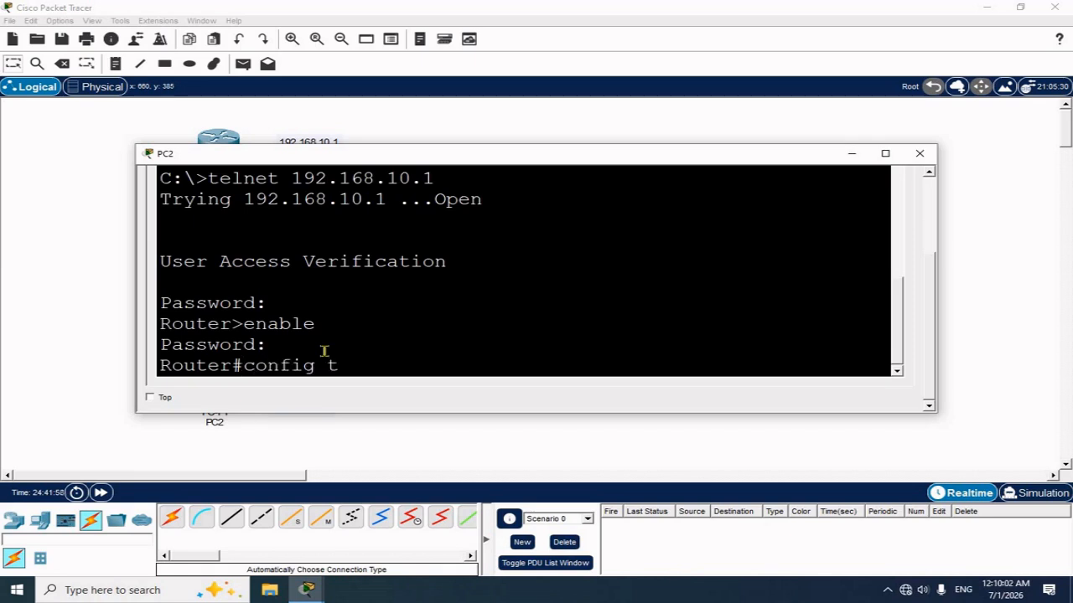
key("Return")
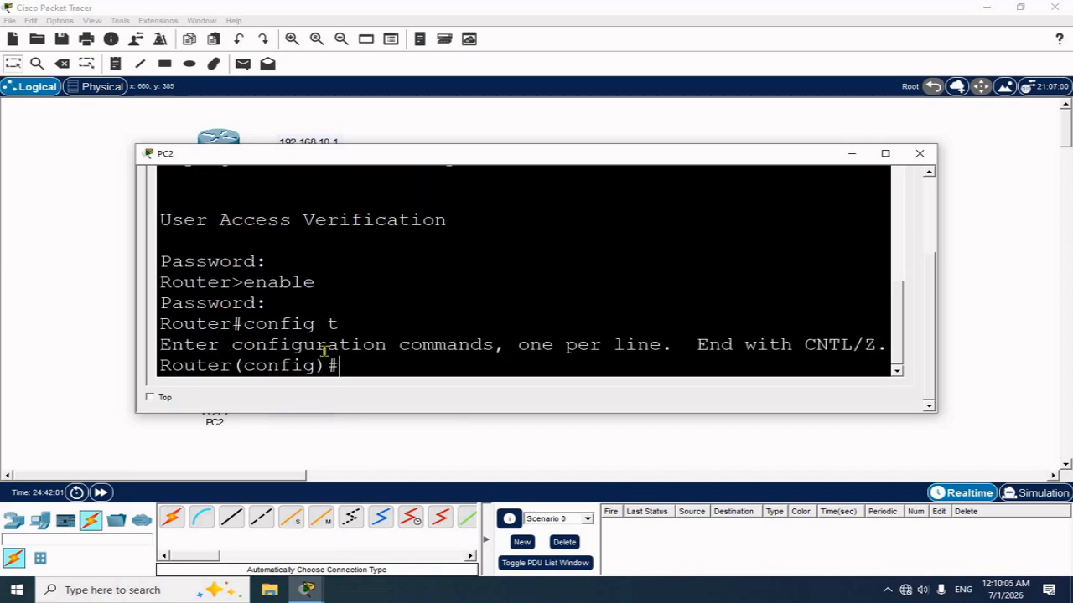
Exit twice to disconnect the telnet session back to C:\>
type("exit")
key("Return")
type("exit")
key("Return")
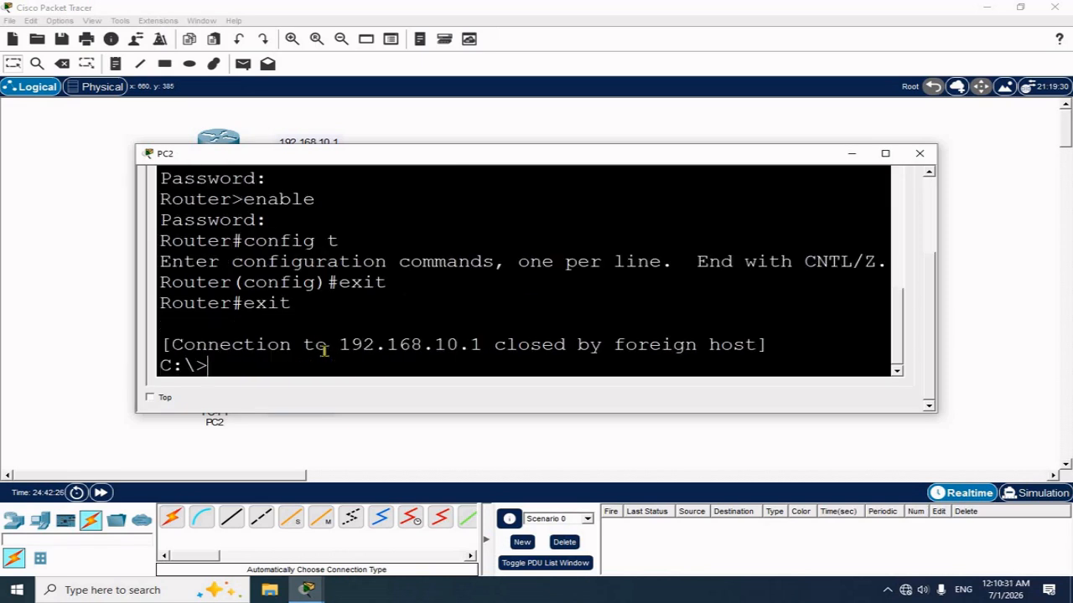